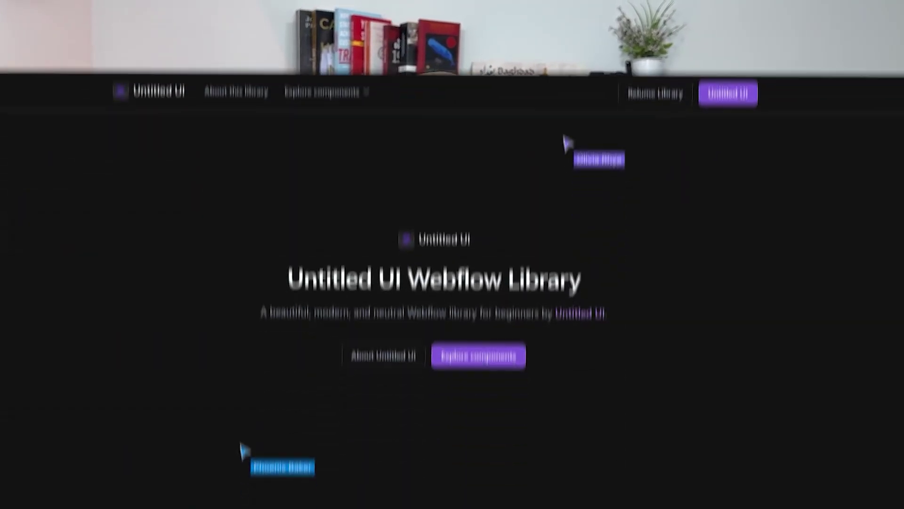
Show the Add panel's Layouts libraries for the blank page, where only Starter is installed
scroll(452, 255, "down", 10)
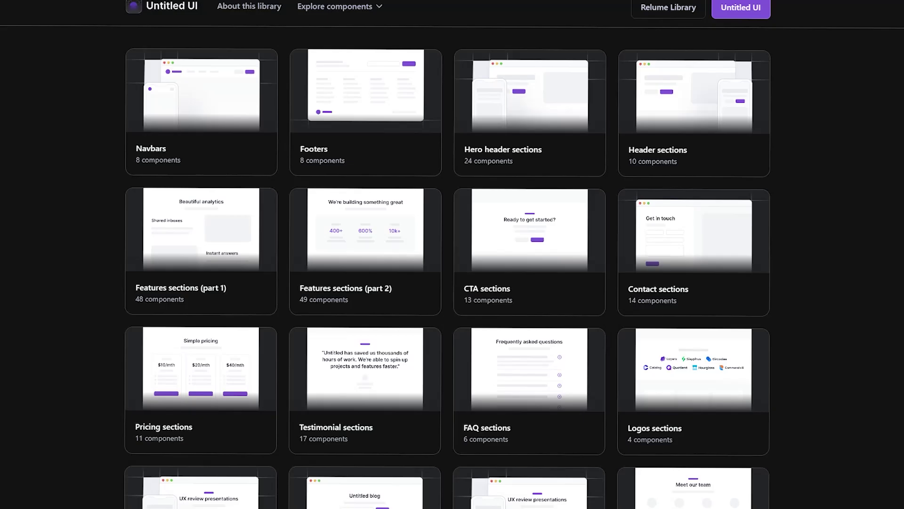
scroll(452, 254, "down", 9)
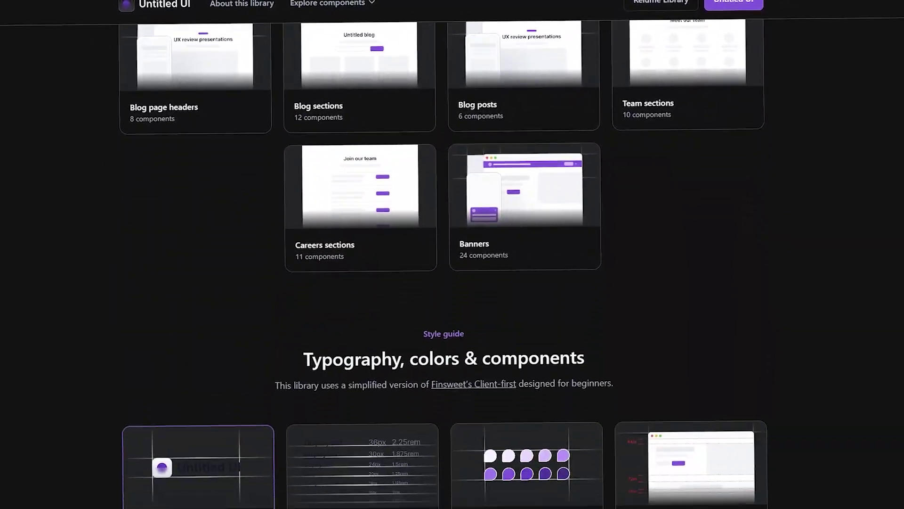
scroll(452, 254, "down", 6)
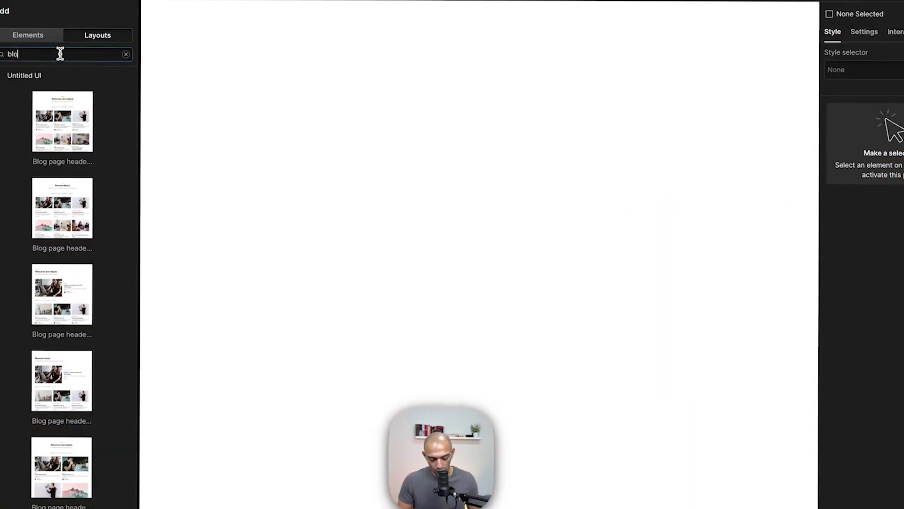
type("g")
mouse_move(68, 123)
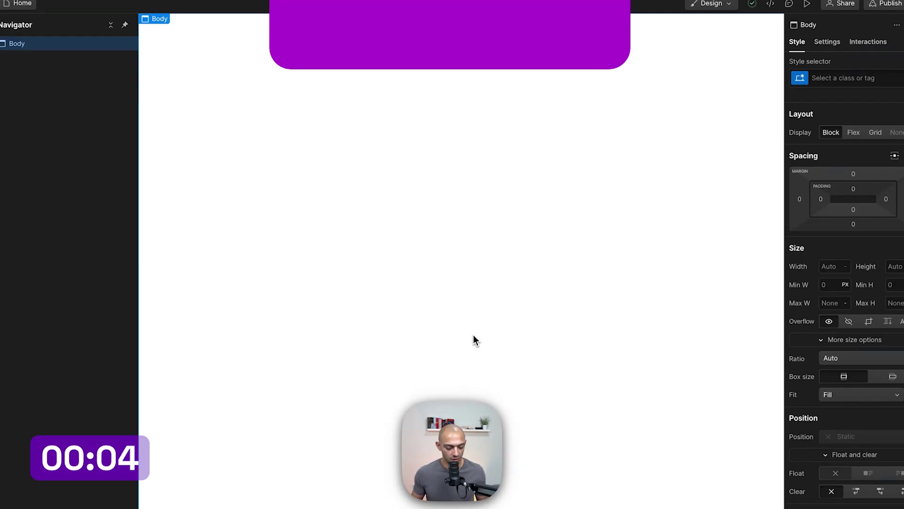
key("a")
left_click(118, 52)
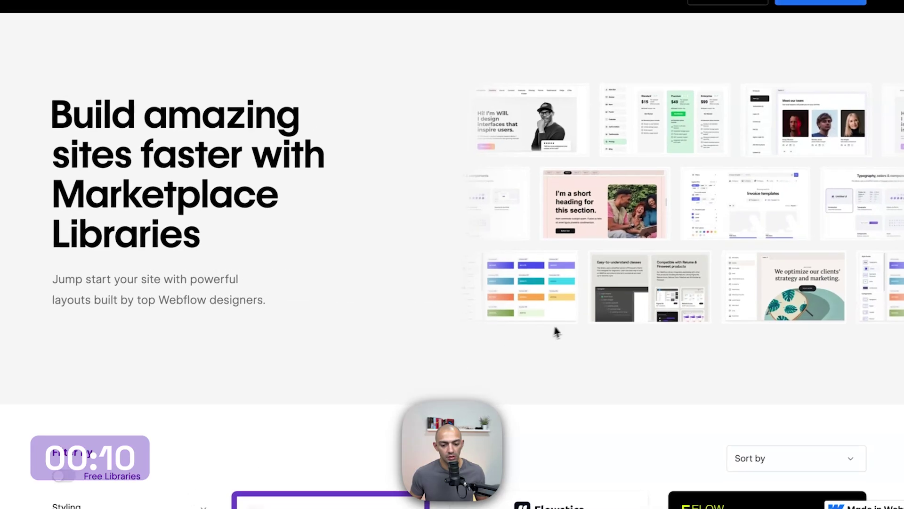
Install the free Untitled UI library into the Multilingual blog site in the workspace
scroll(558, 330, "down", 10)
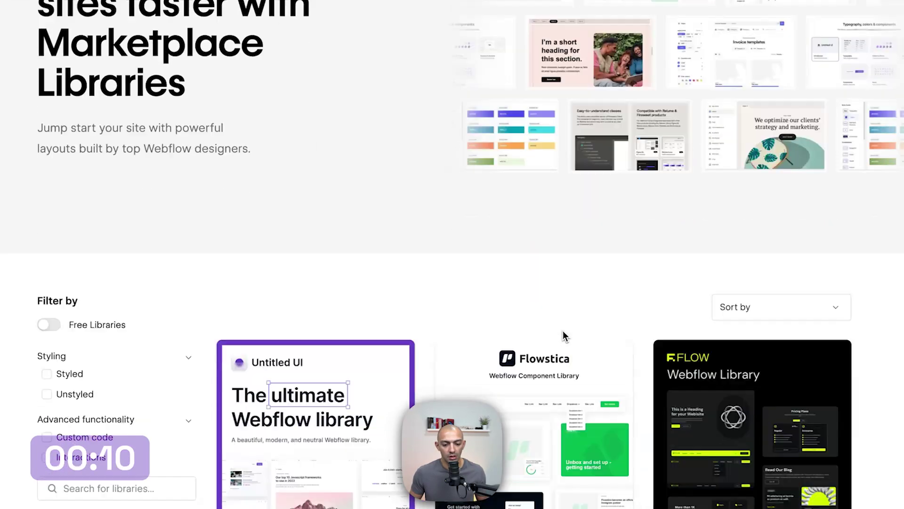
scroll(561, 333, "up", 2)
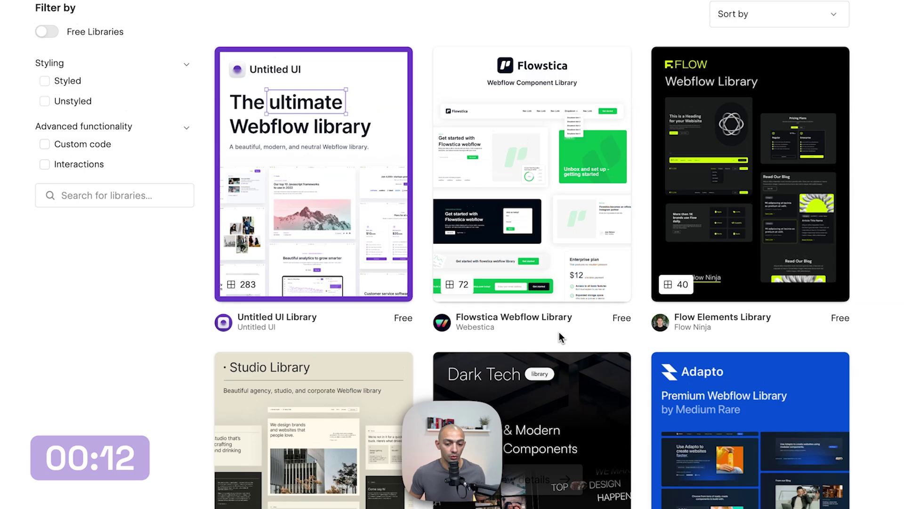
left_click(322, 174)
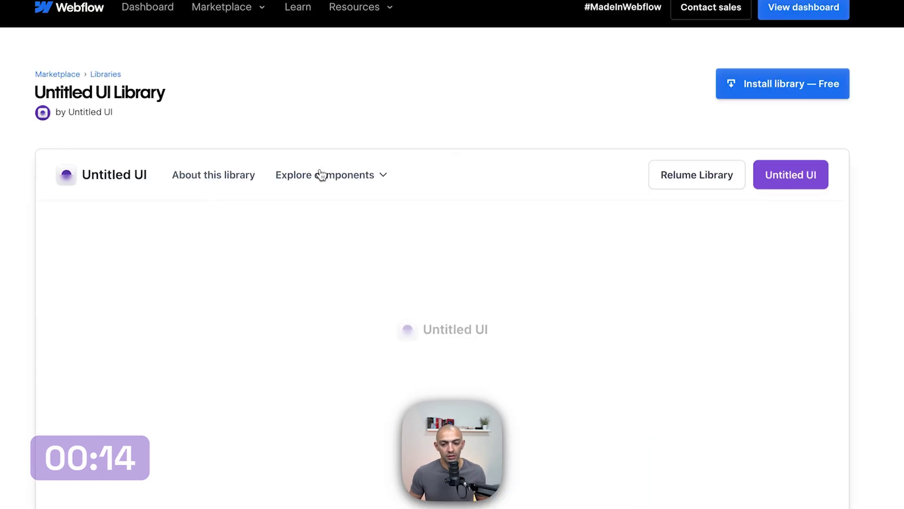
left_click(789, 96)
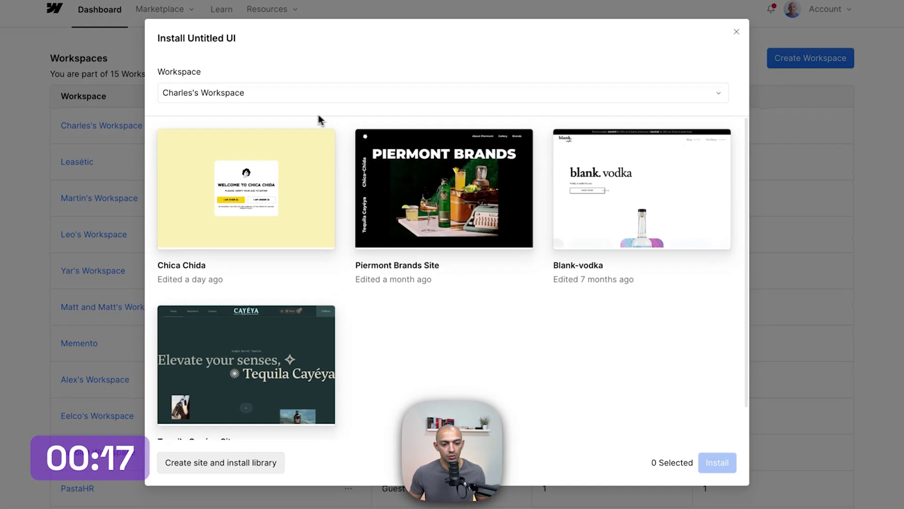
left_click(290, 104)
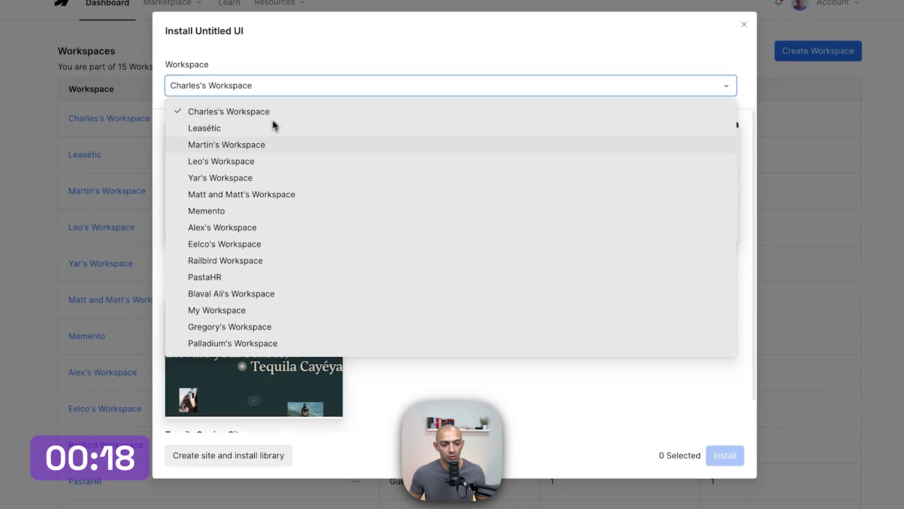
left_click(199, 179)
left_click(216, 174)
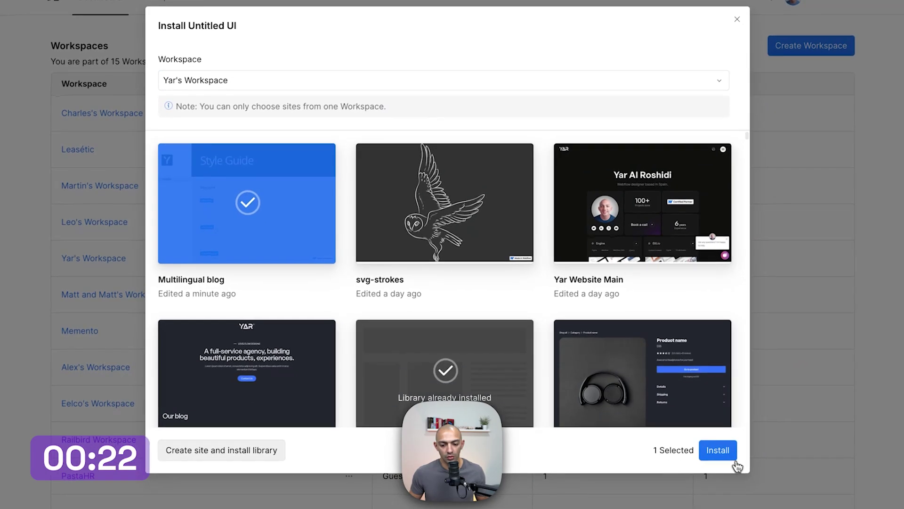
left_click(734, 460)
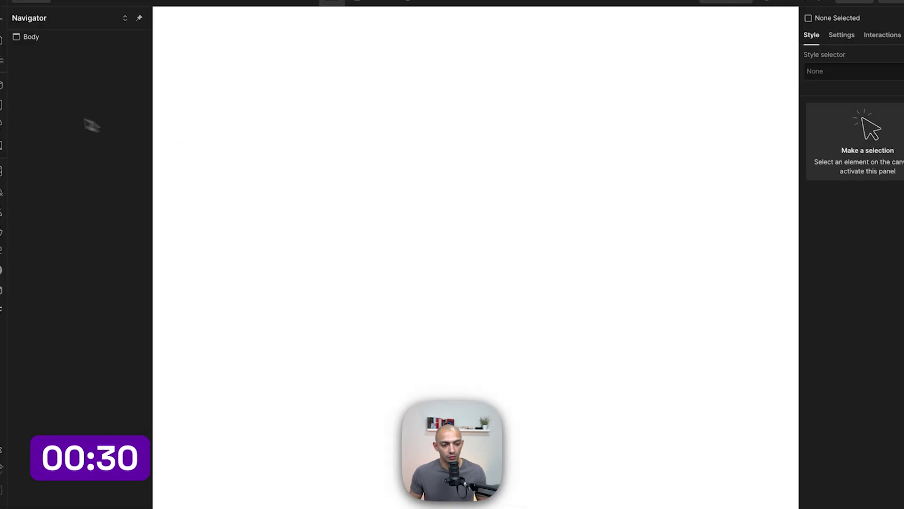
Search the Untitled UI layouts for 'blog' and insert Blog page header 01
left_click(9, 26)
left_click(126, 49)
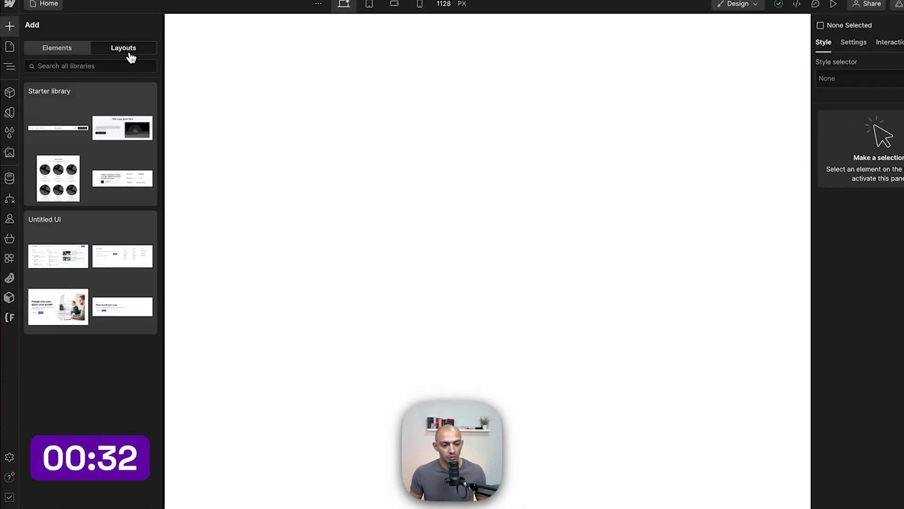
left_click(114, 248)
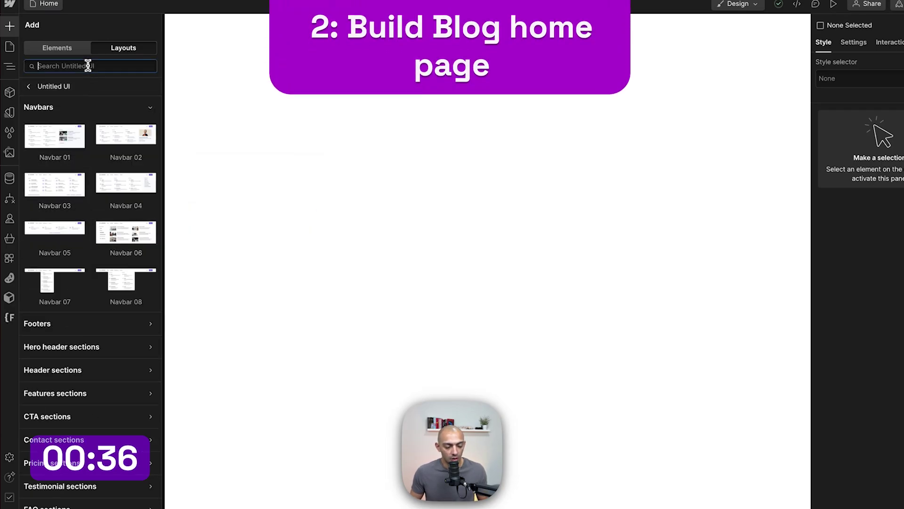
type("blog")
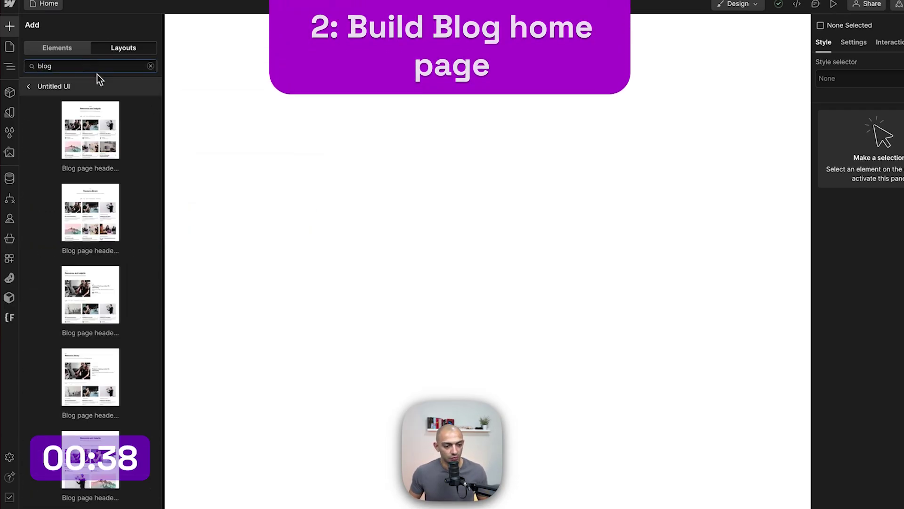
mouse_move(94, 136)
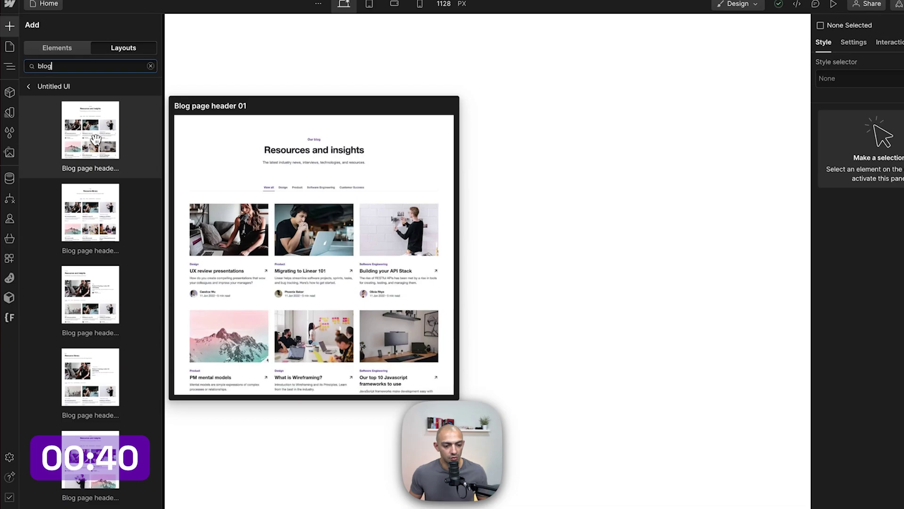
left_click(97, 138)
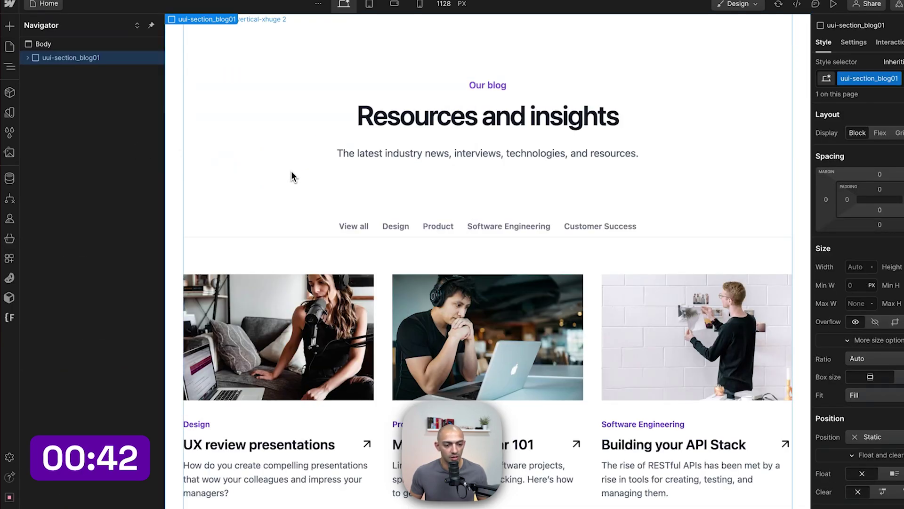
Inspect the inserted layout by selecting its page padding wrapper and blog card grid
left_click(180, 158)
scroll(179, 158, "down", 2)
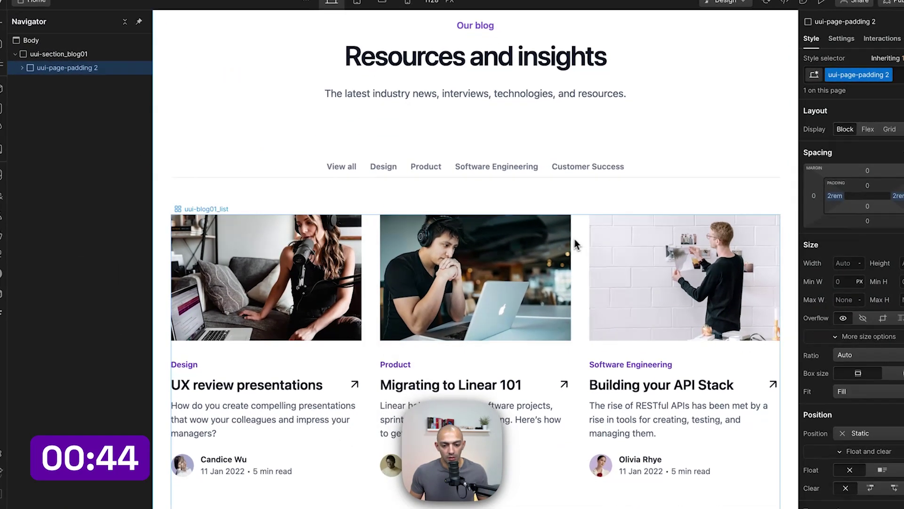
left_click(582, 239)
scroll(581, 239, "down", 3)
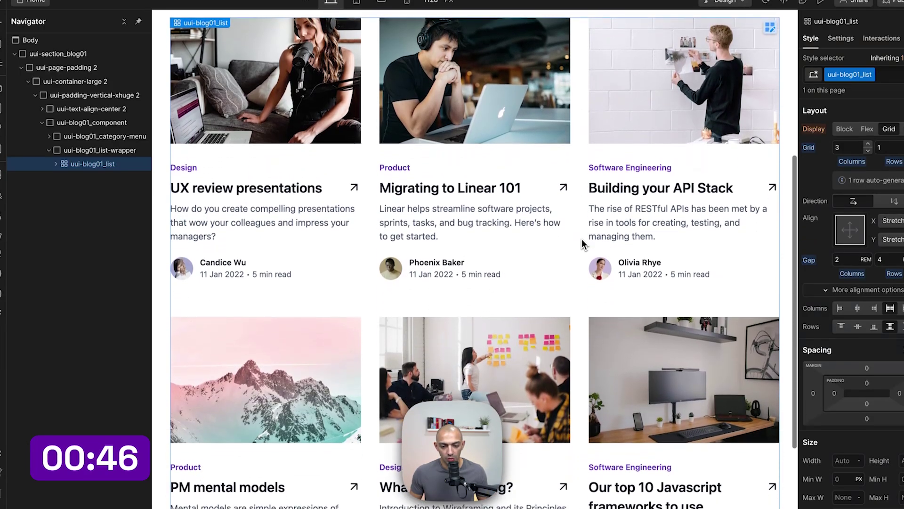
scroll(581, 239, "up", 4)
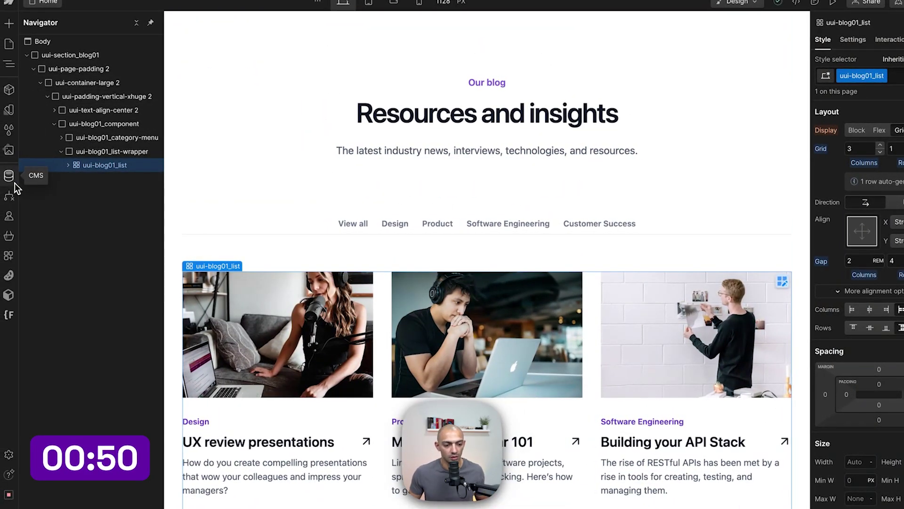
Create a Categories collection from its template with Description, Icon and Color fields
left_click(9, 178)
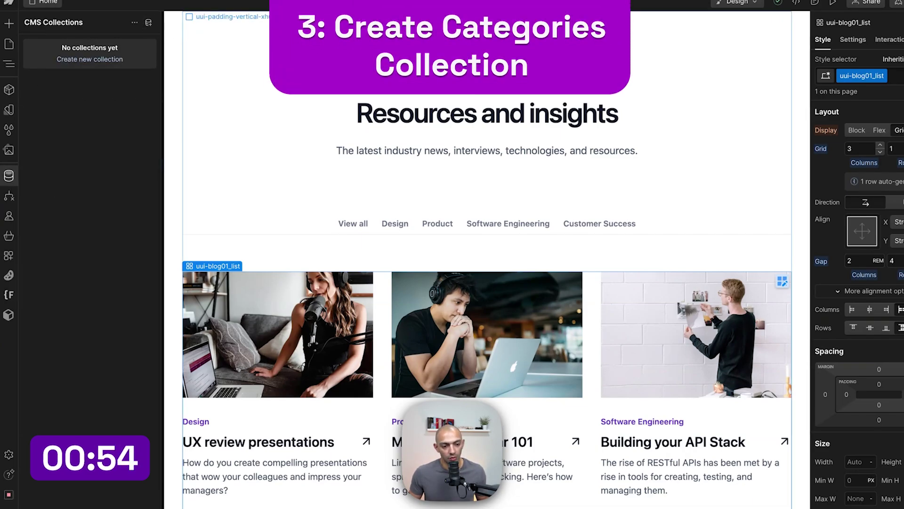
left_click(89, 59)
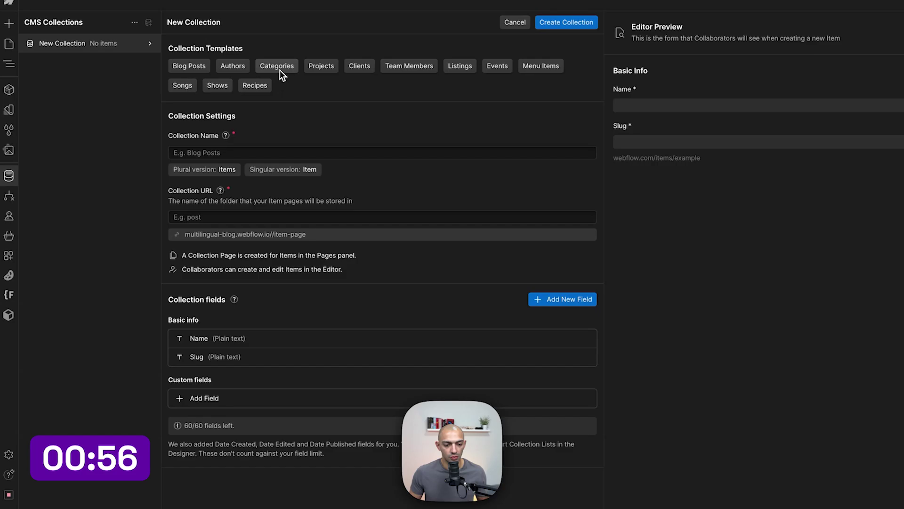
left_click(279, 70)
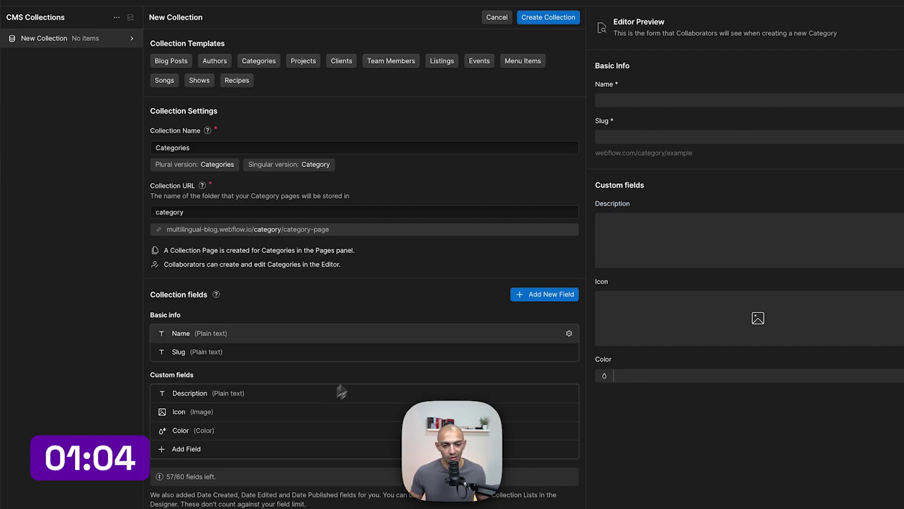
left_click(535, 24)
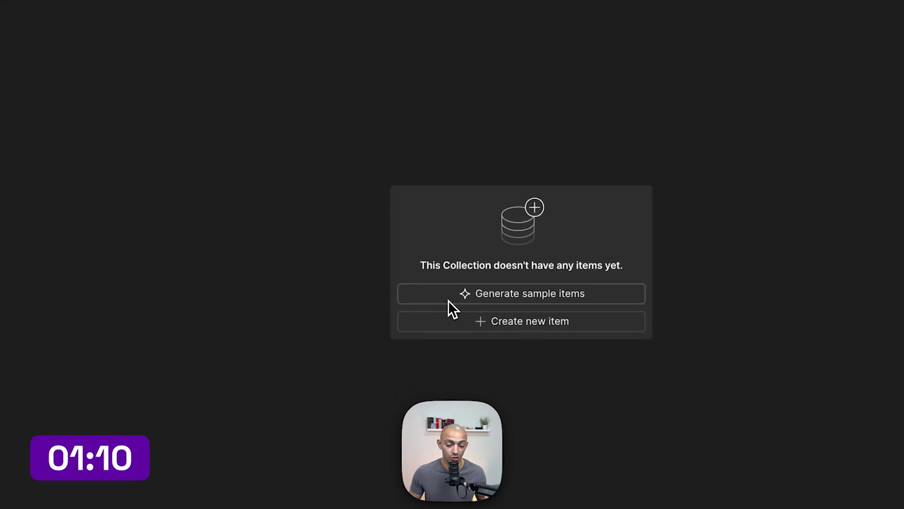
Generate 5 AI sample categories from the prompt 'category for a Headphones brand'
left_click(449, 299)
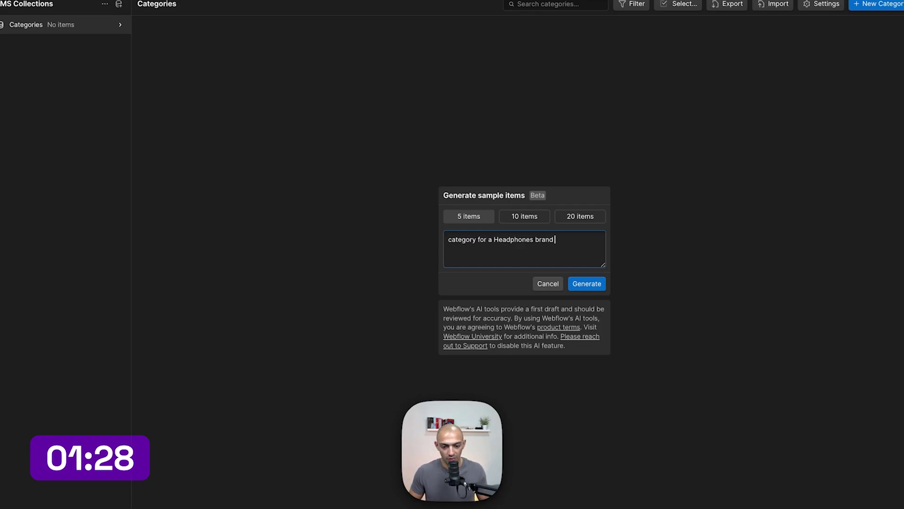
left_click(587, 283)
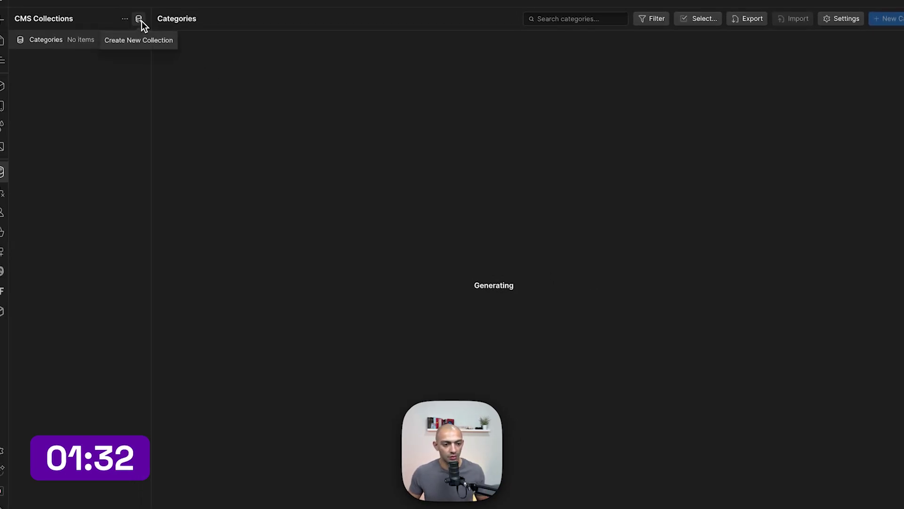
Create a Blog Posts collection from its template with a Categories reference field linked to Categories
left_click(141, 19)
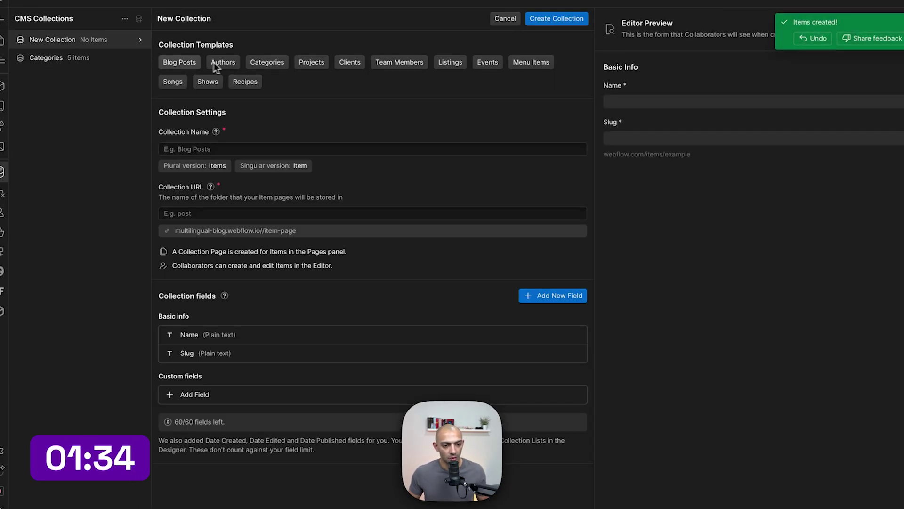
left_click(187, 66)
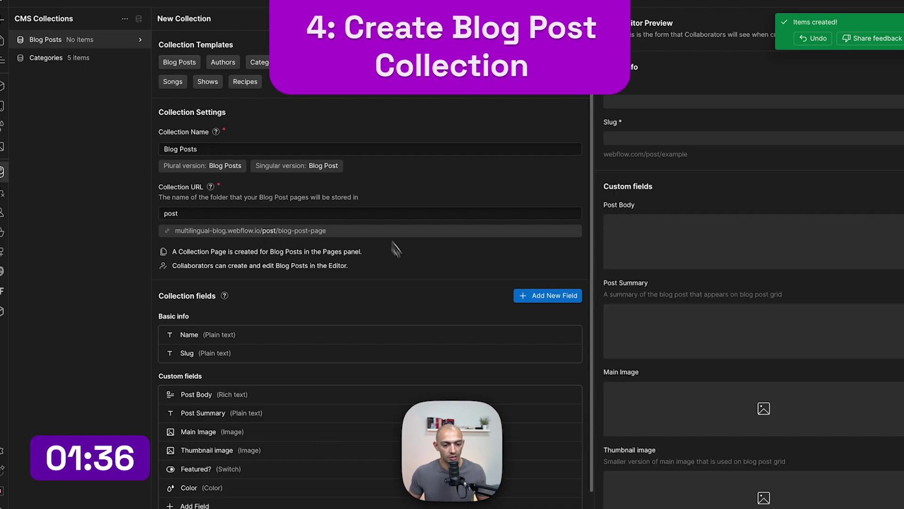
left_click(515, 288)
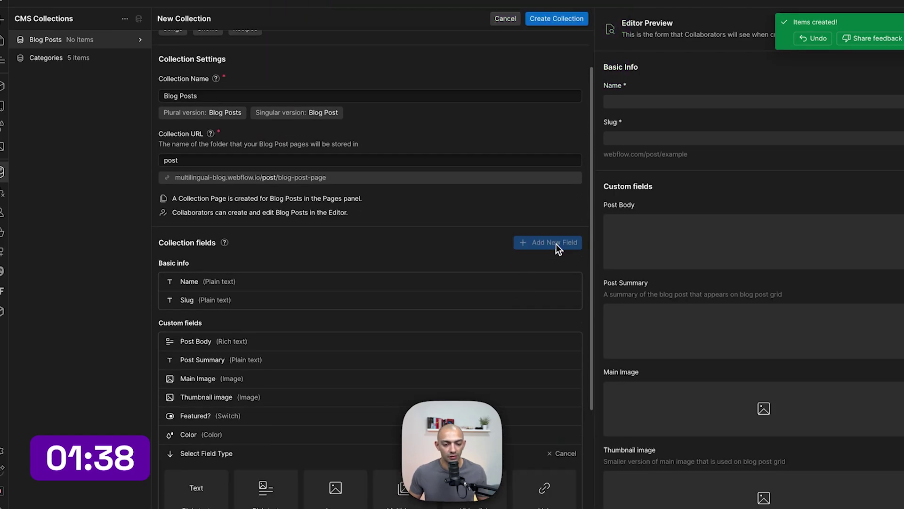
scroll(447, 325, "down", 4)
left_click(346, 425)
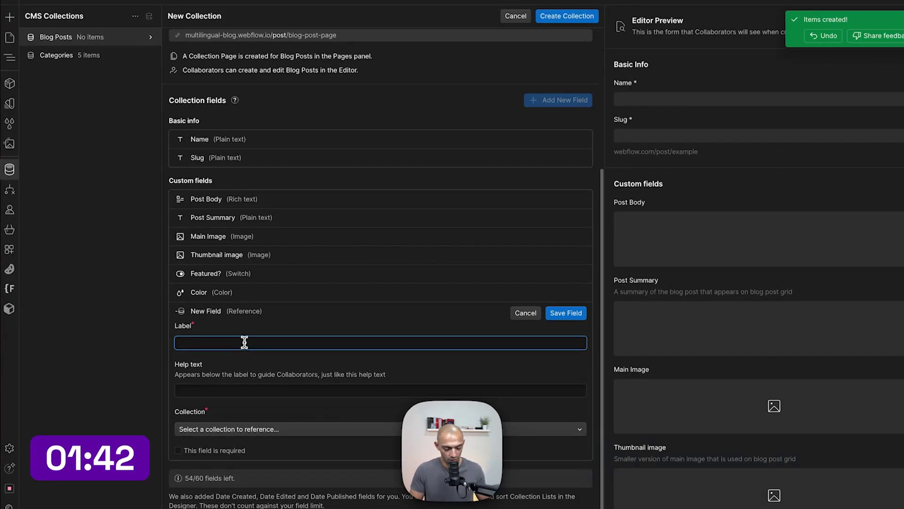
type("Categories")
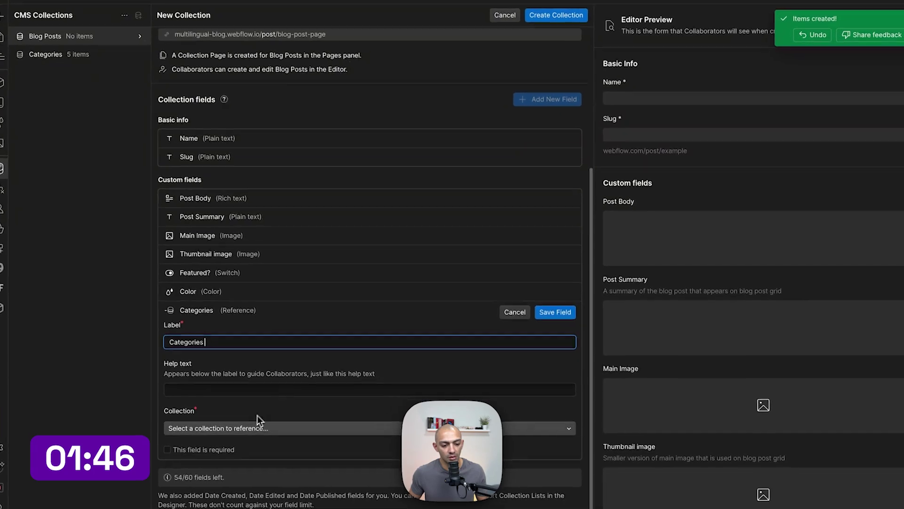
left_click(238, 429)
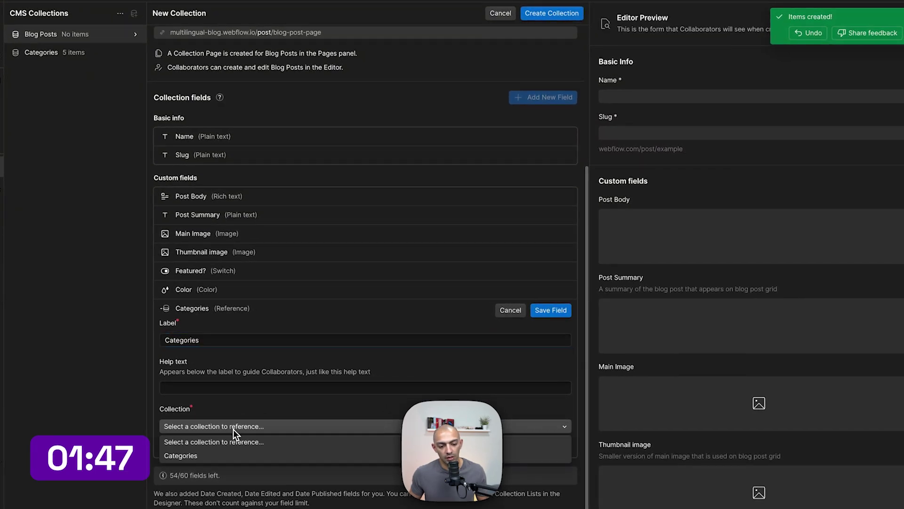
left_click(191, 455)
left_click(549, 311)
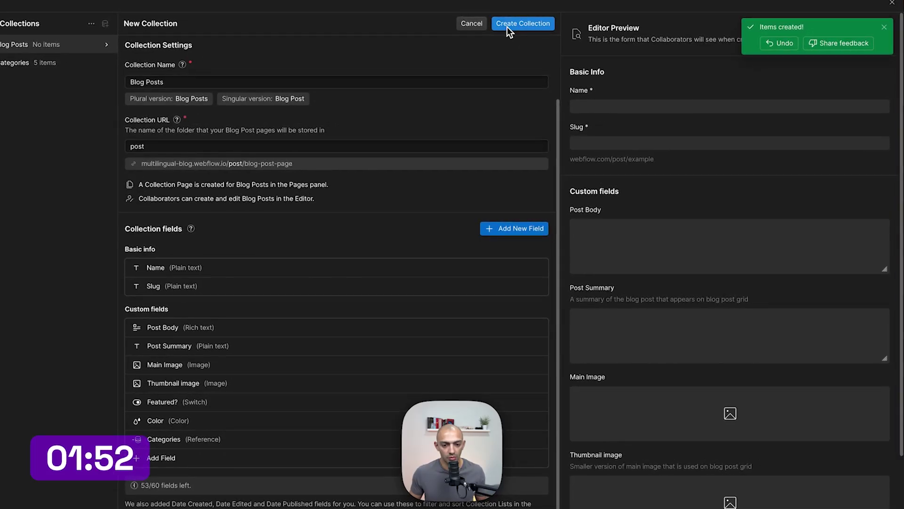
left_click(507, 26)
Generate five AI sample posts described as 'Headphones brand blog articles'
left_click(462, 309)
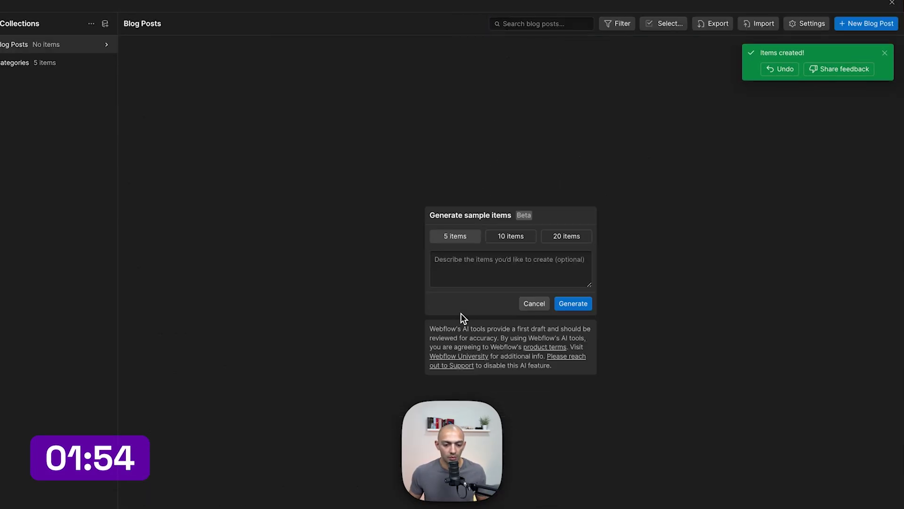
left_click(469, 267)
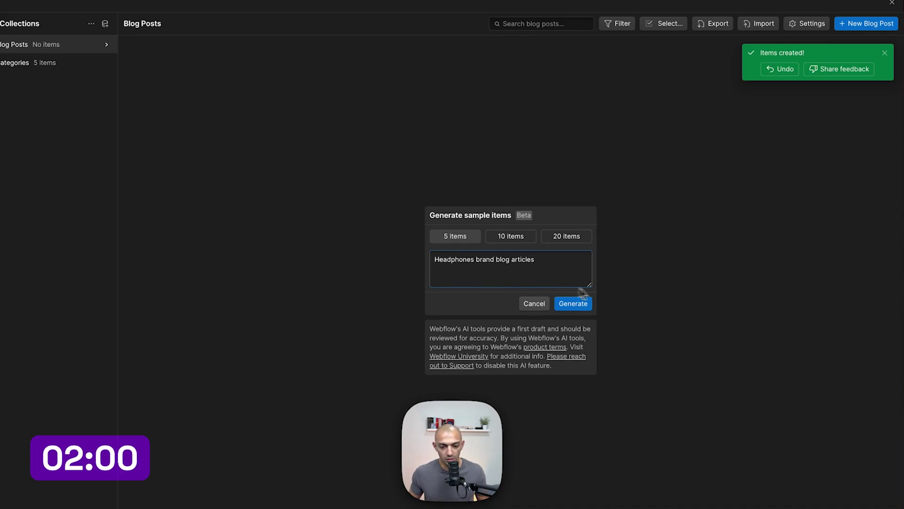
left_click(579, 303)
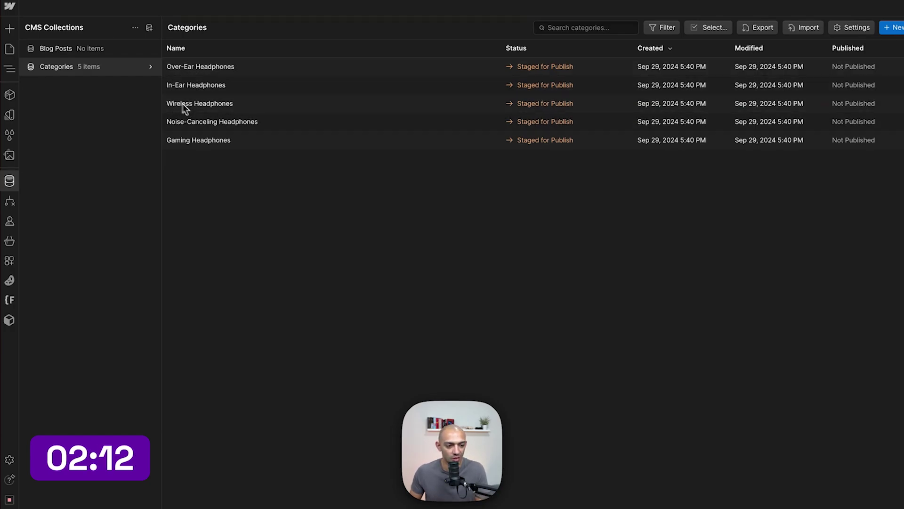
Review the generated Blog Posts items and return to the blog page canvas
left_click(104, 49)
left_click(545, 313)
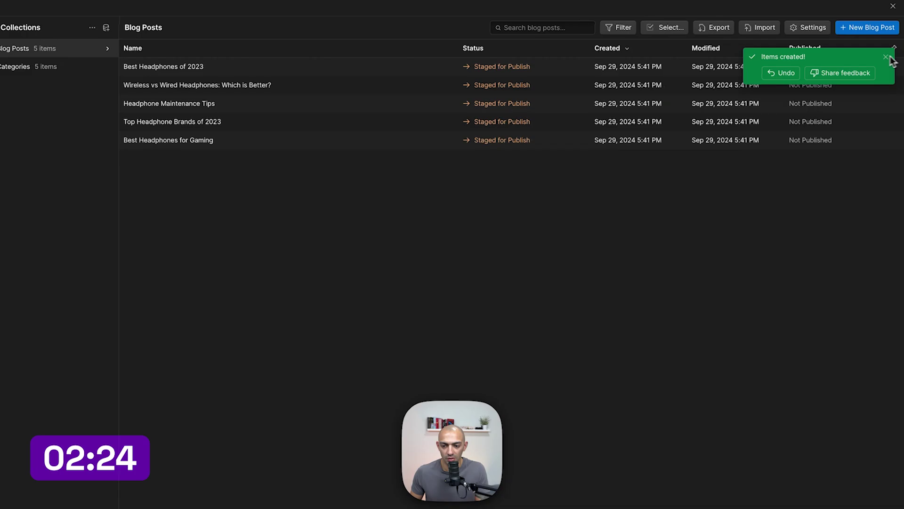
left_click(899, 6)
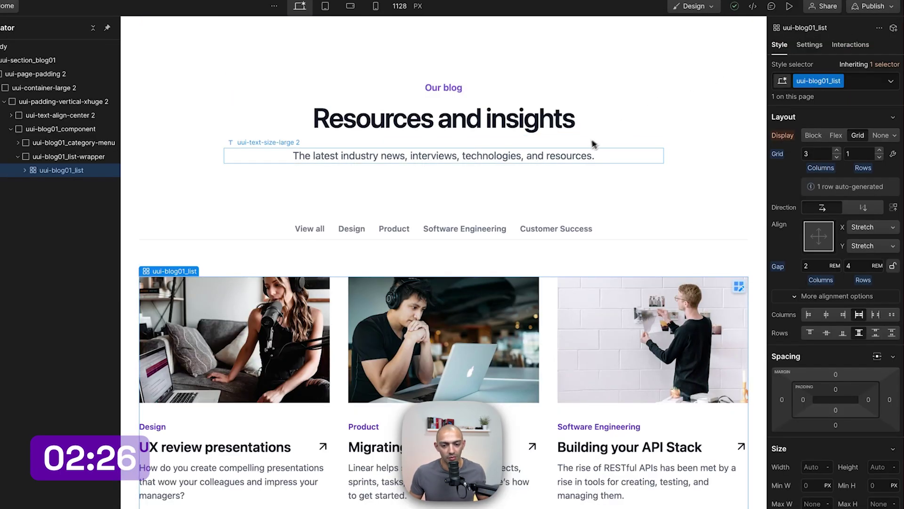
Select uui-blog01_component in the Navigator and bring up the Add panel's CMS elements
left_click(753, 142)
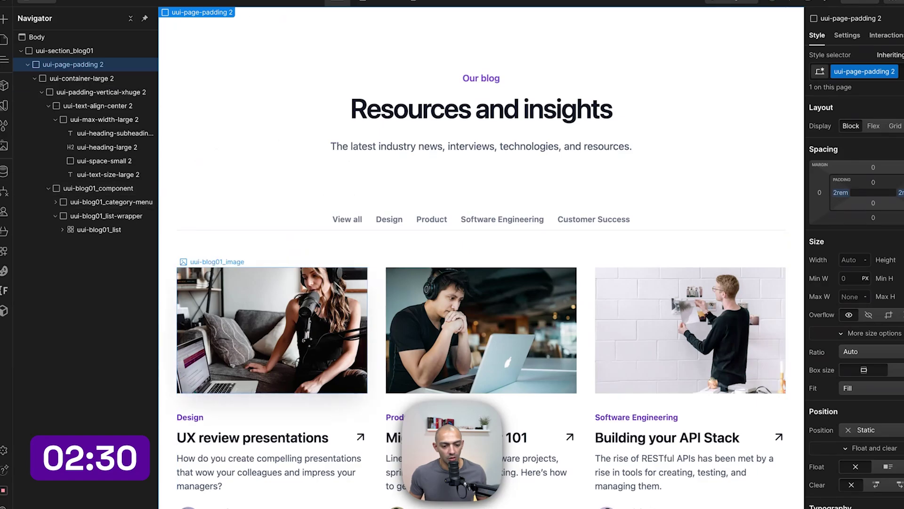
left_click(380, 313)
left_click(104, 192)
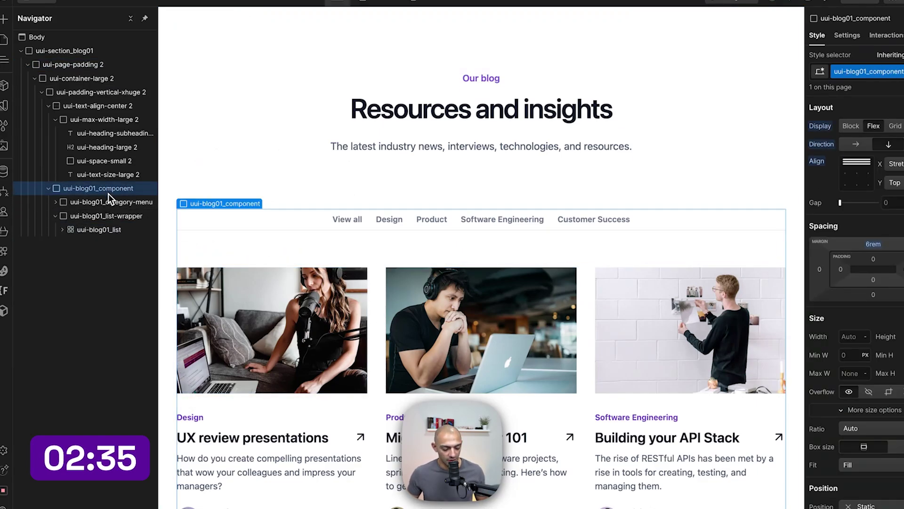
key("a")
mouse_move(109, 193)
key("a")
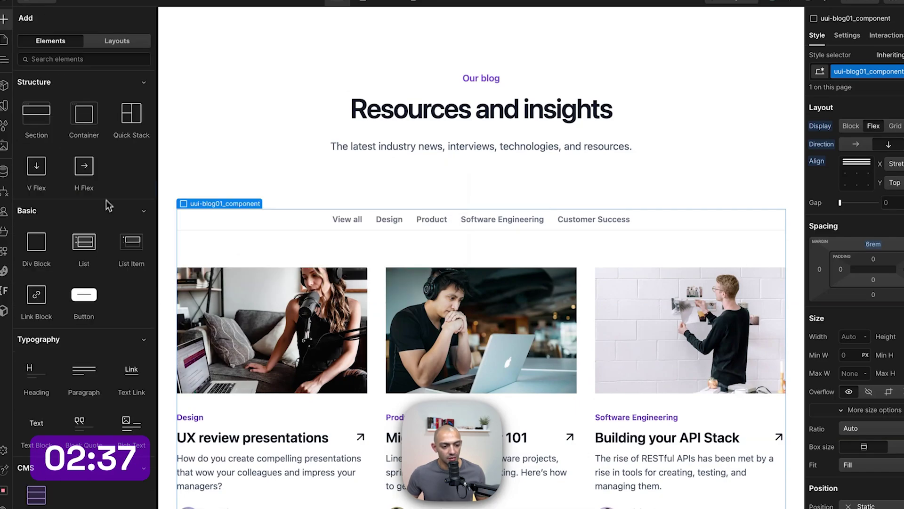
scroll(100, 284, "down", 10)
Add a Collection List into the blog list wrapper and give its wrapper the uui-blog01_list-wrapper class
left_click(37, 219)
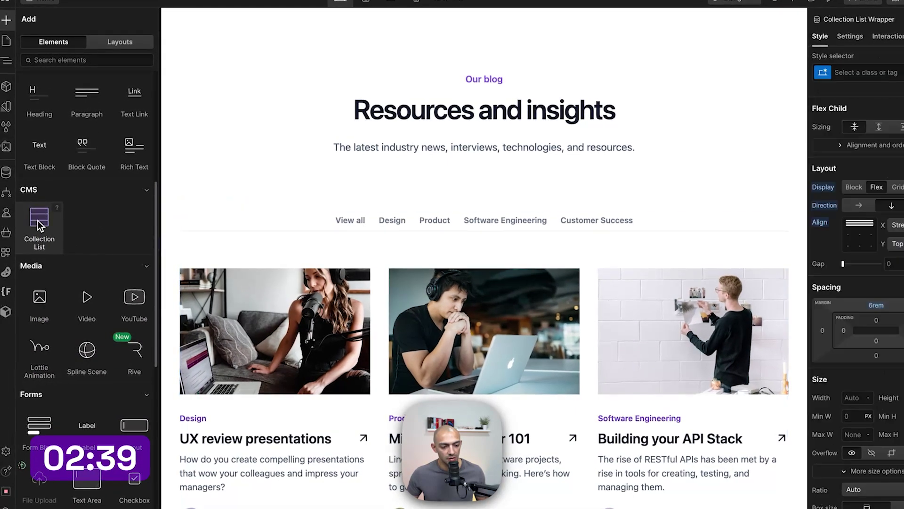
key("z")
left_click(74, 216)
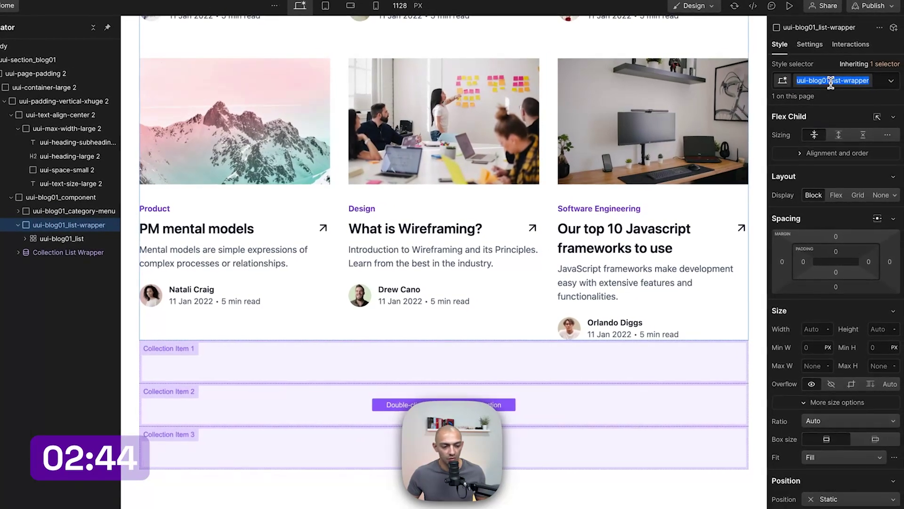
double_click(871, 72)
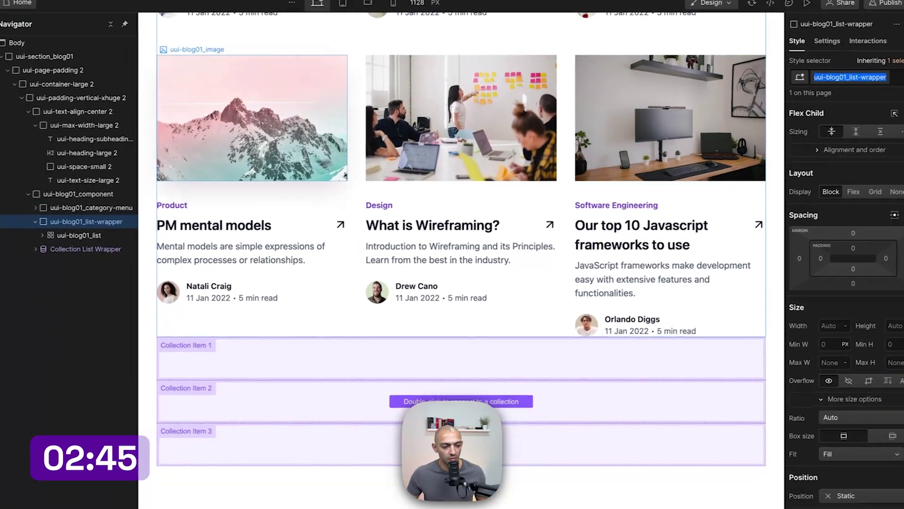
left_click(114, 249)
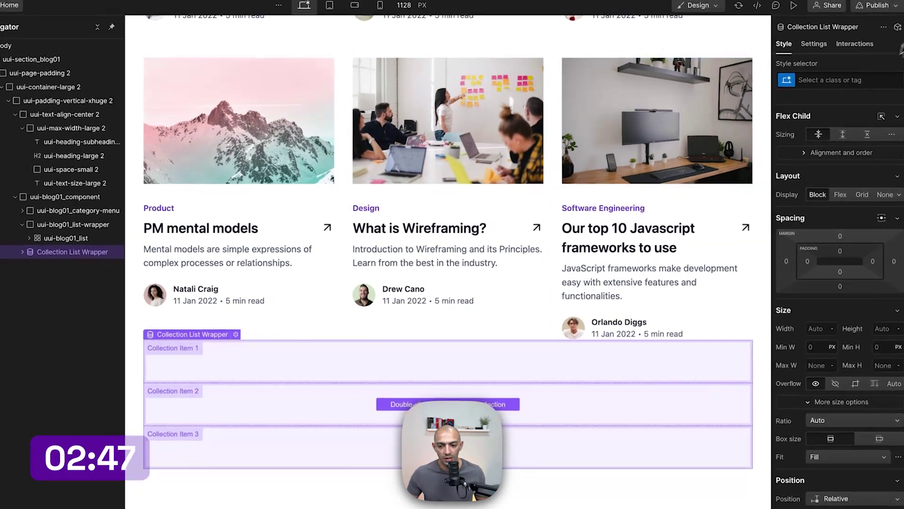
left_click(845, 80)
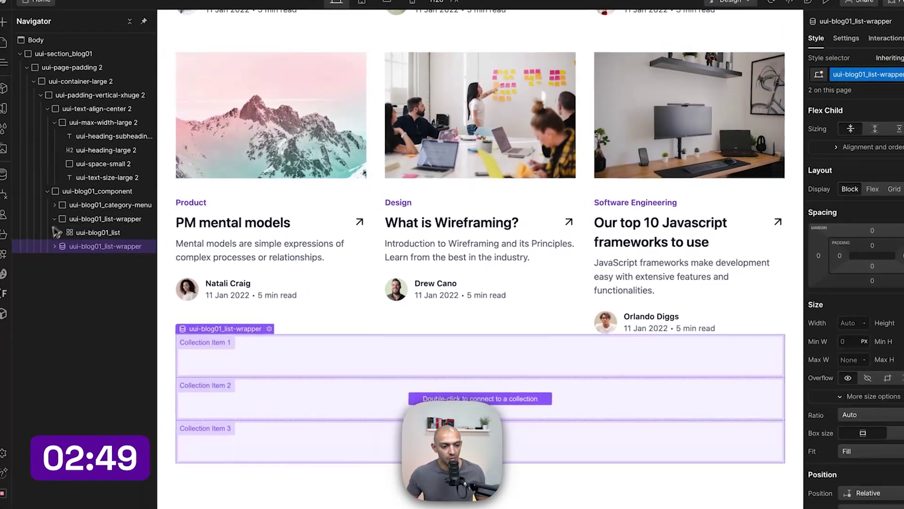
Apply the uui-blog01_list class to the new Collection List and select its wrapper settings
left_click(24, 251)
left_click(67, 238)
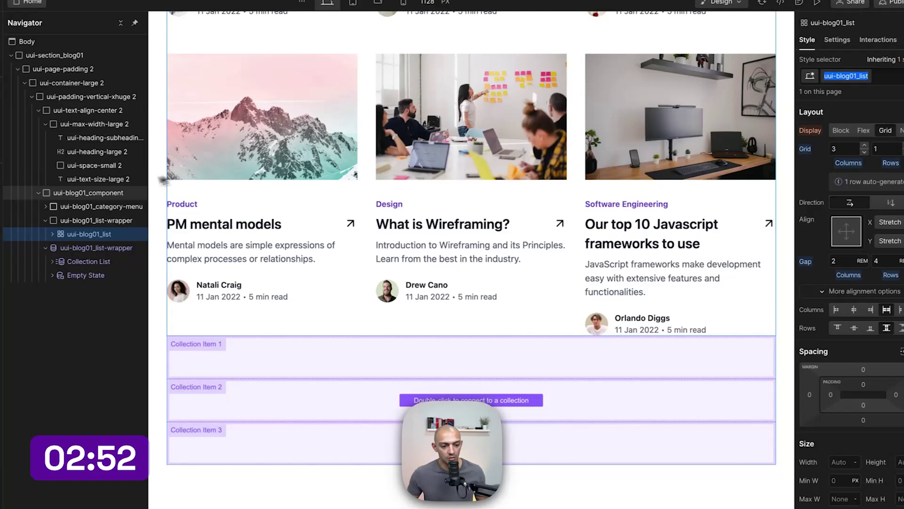
left_click(124, 259)
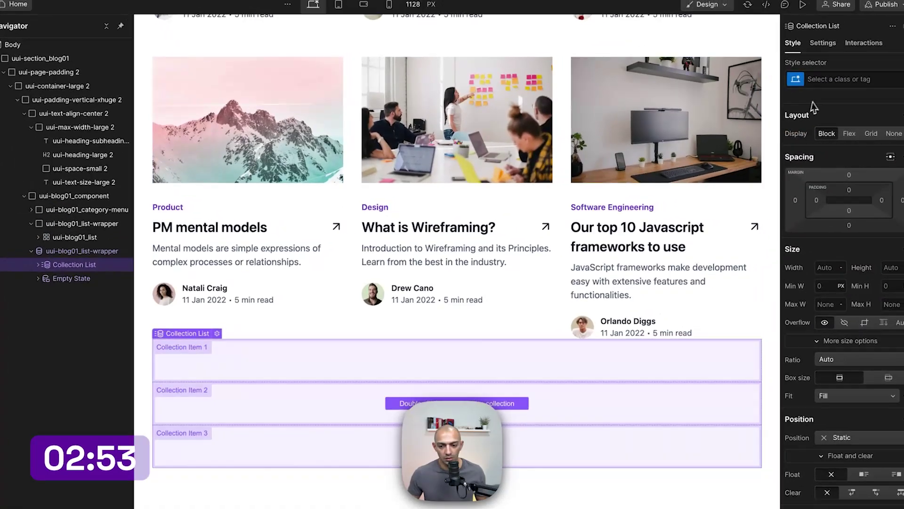
left_click(850, 73)
left_click(851, 141)
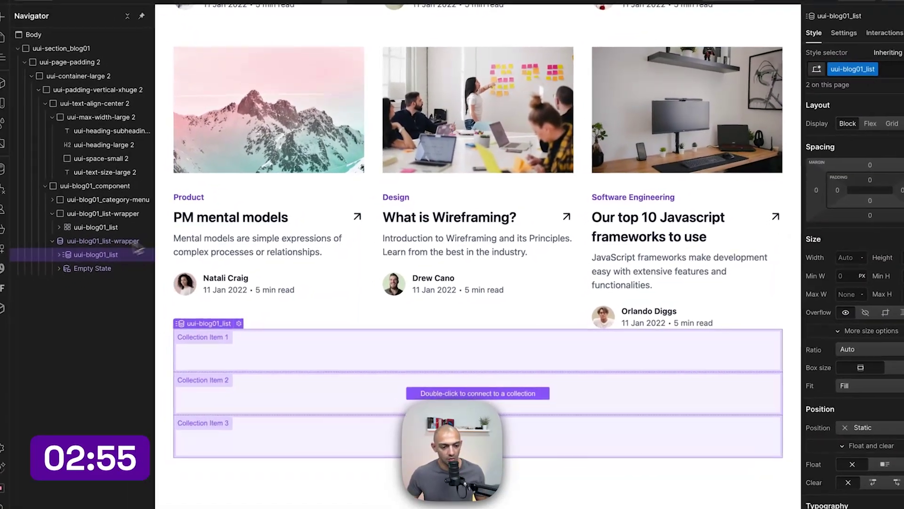
left_click(33, 267)
left_click(72, 279)
left_click(65, 225)
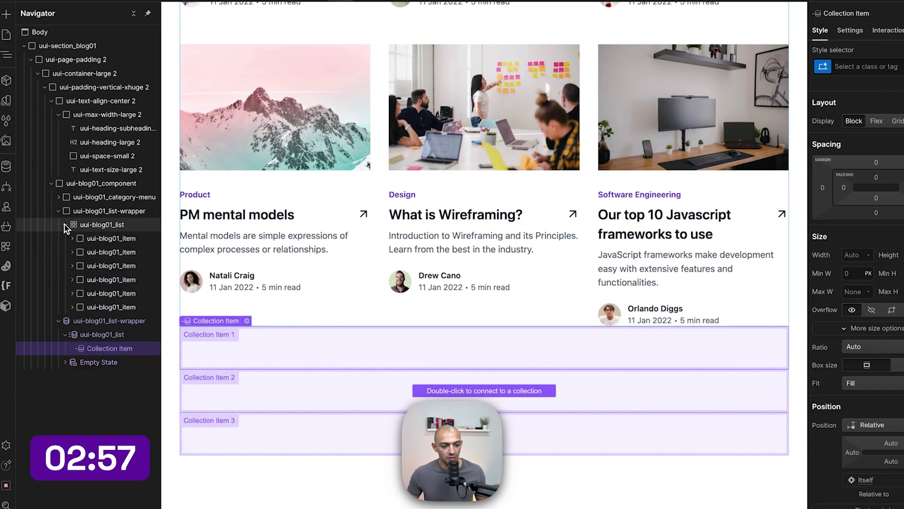
left_click(128, 322)
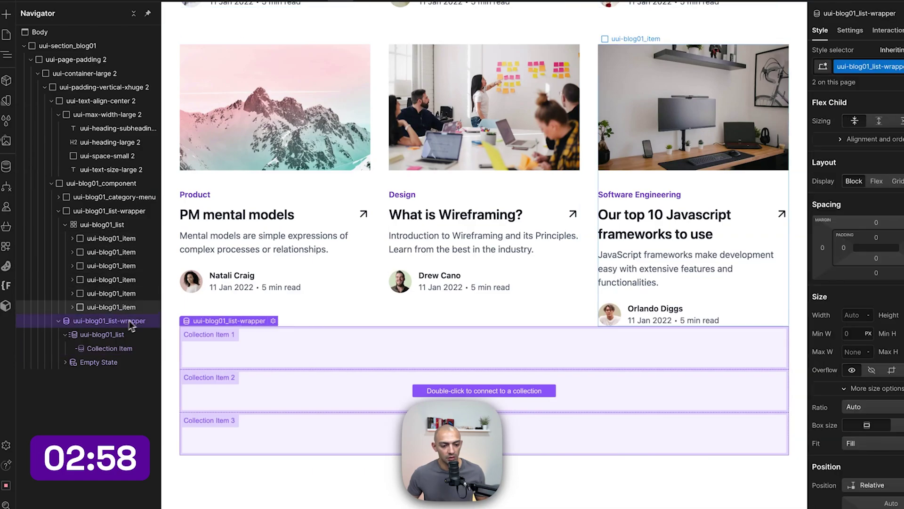
left_click(273, 321)
Connect the Collection List to Blog Posts and give its items the uui-blog01_item class
left_click(273, 320)
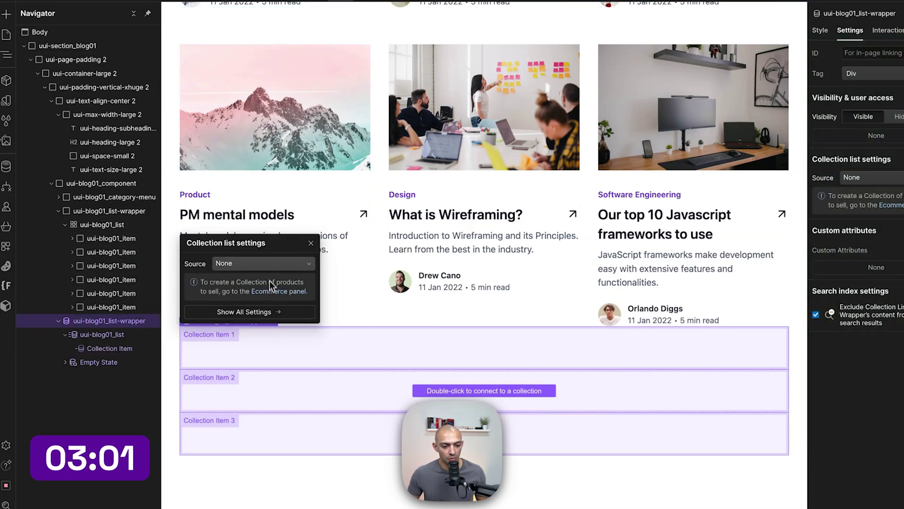
left_click(266, 263)
left_click(256, 304)
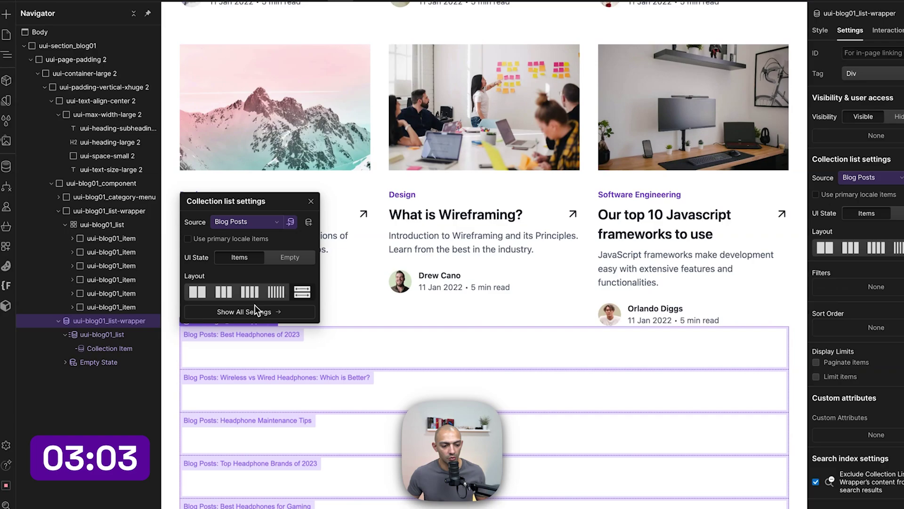
left_click(120, 245)
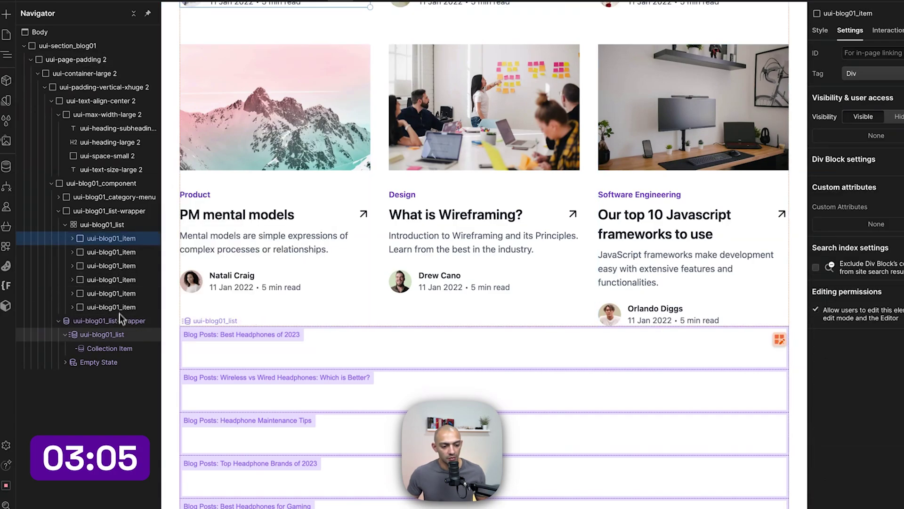
left_click(116, 347)
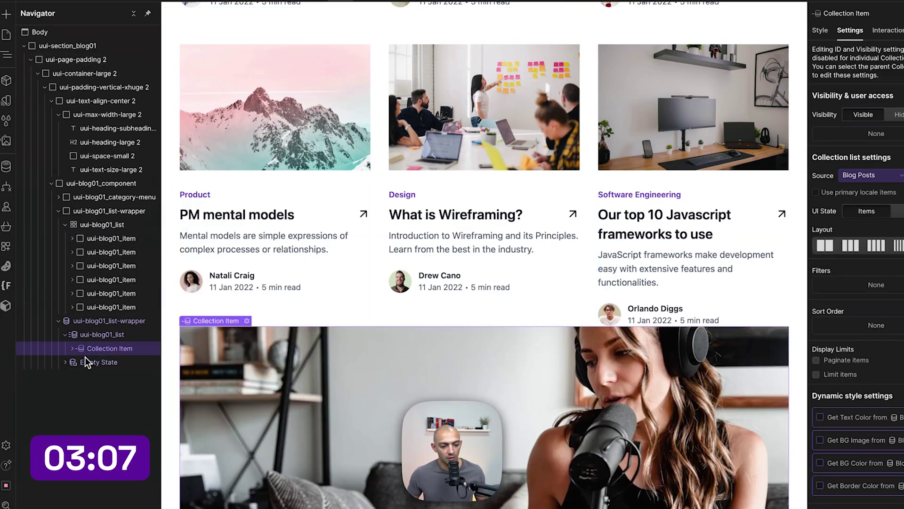
left_click(100, 362)
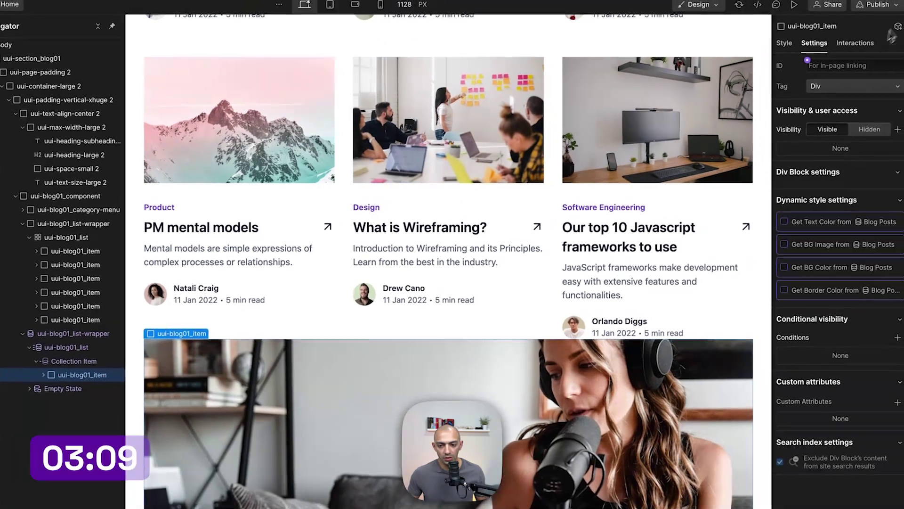
left_click(820, 30)
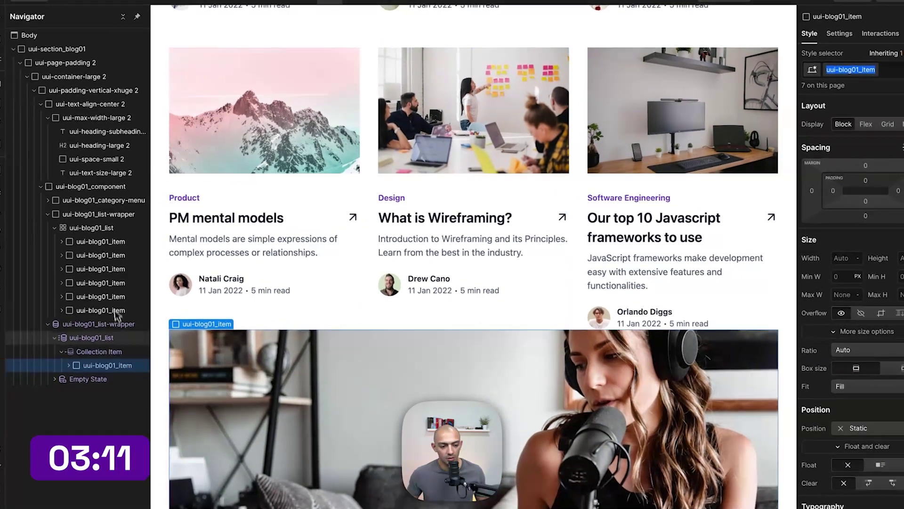
left_click(95, 362)
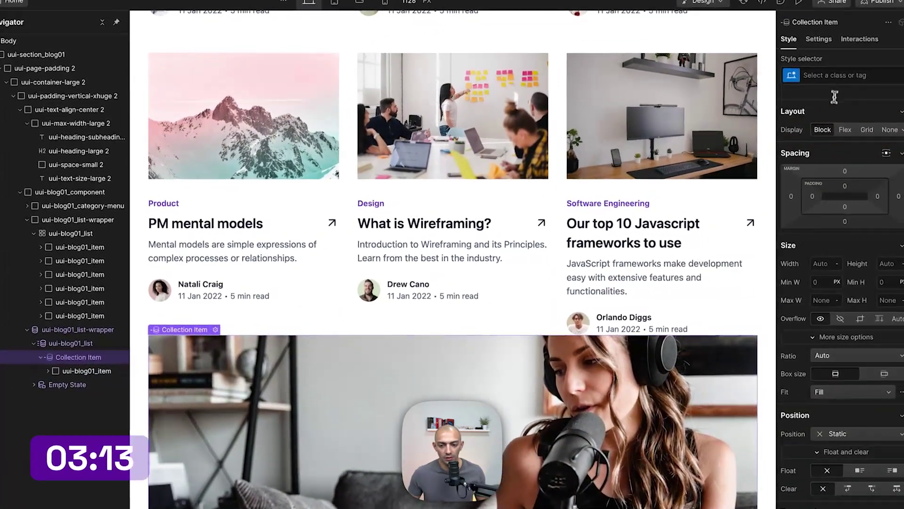
left_click(855, 69)
left_click(830, 143)
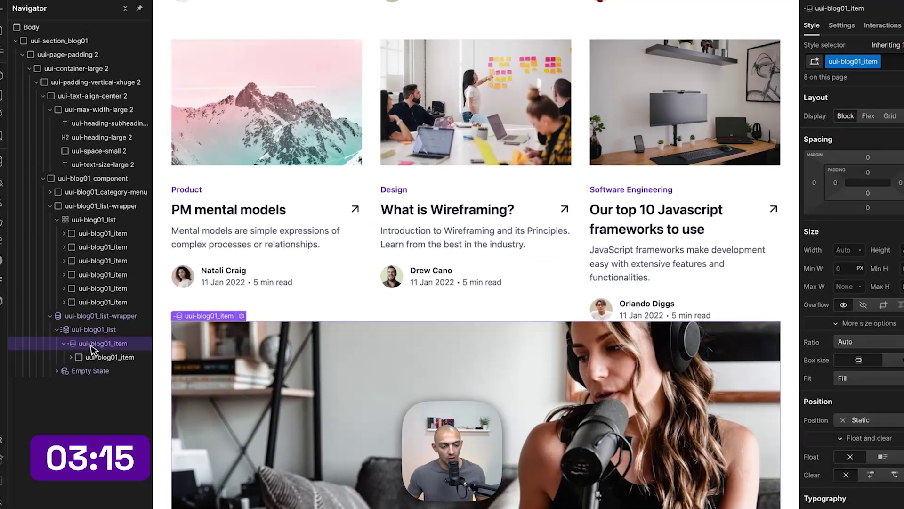
Unwrap the nested card, set the CMS list to Grid, and delete the old static list wrapper
right_click(65, 371)
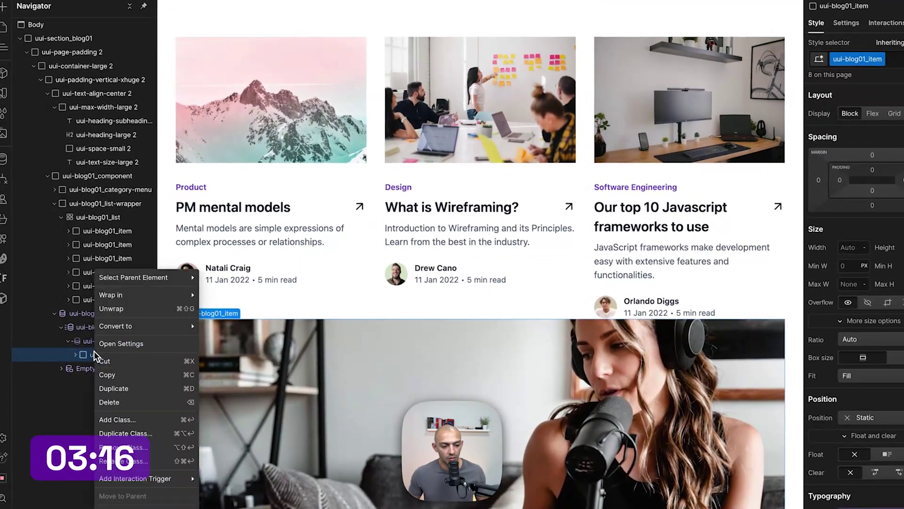
left_click(115, 308)
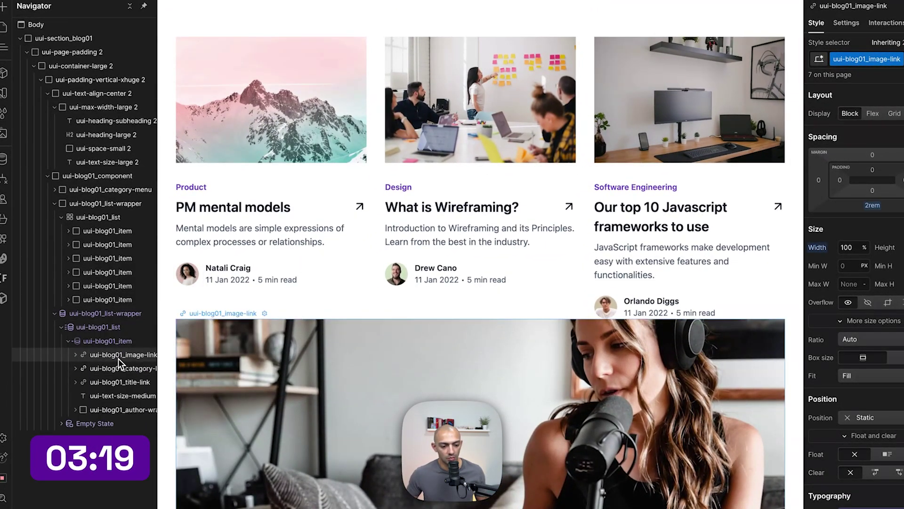
left_click(95, 330)
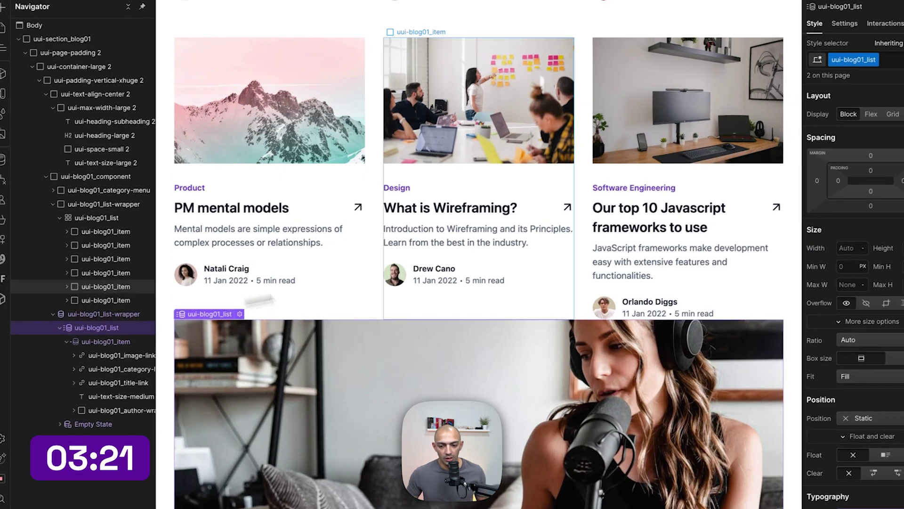
left_click(894, 113)
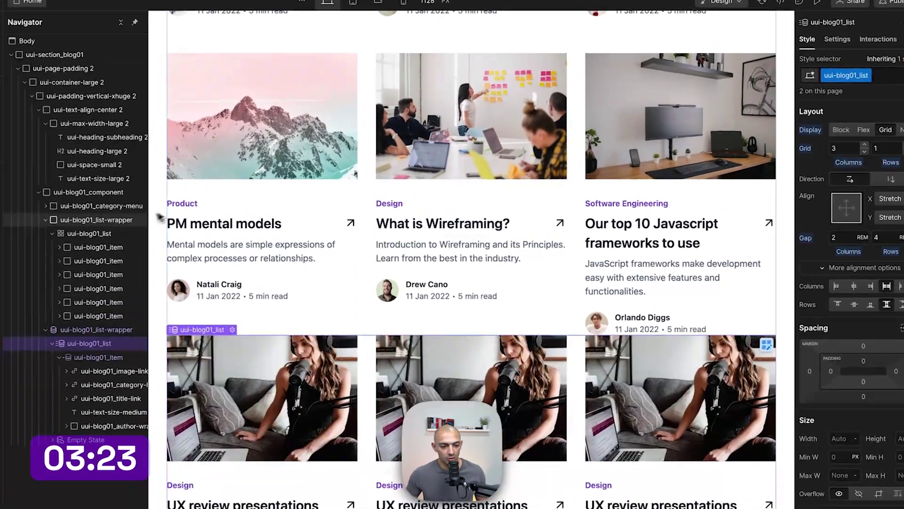
left_click(71, 232)
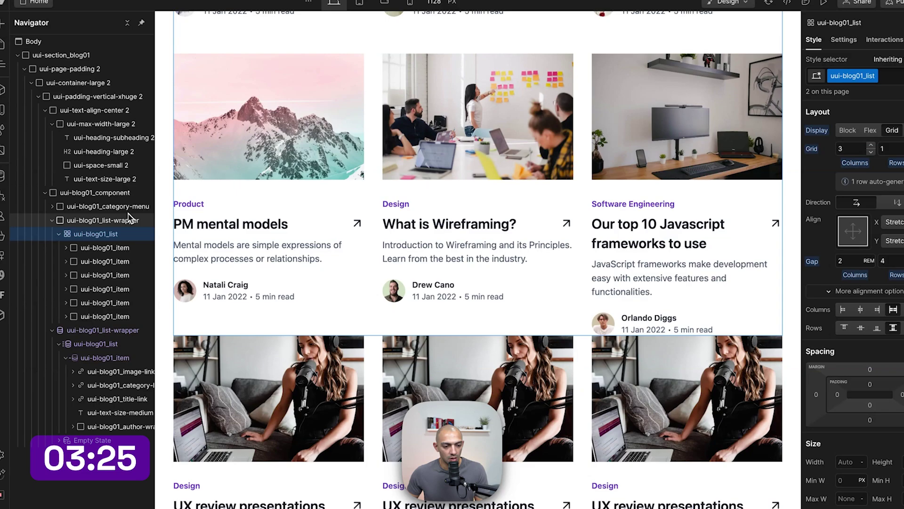
left_click(127, 220)
key("Delete")
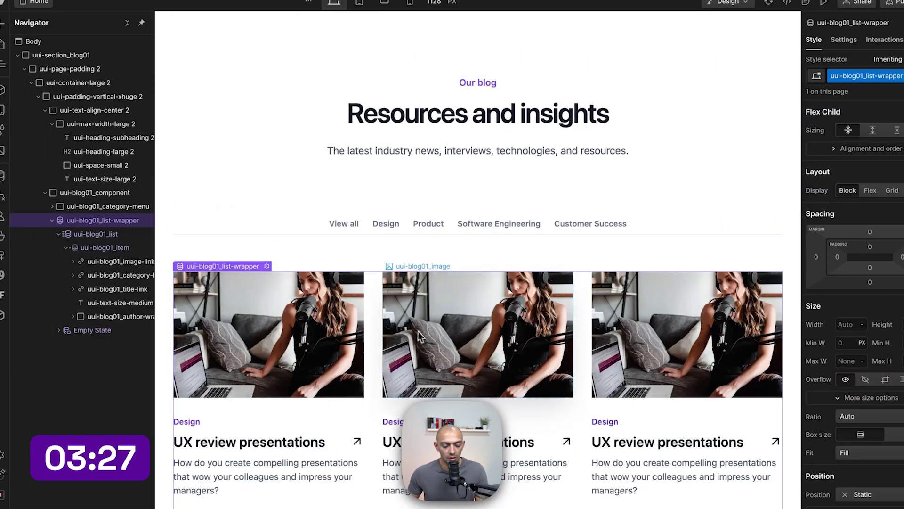
Delete the author rows from the blog cards
scroll(429, 337, "down", 5)
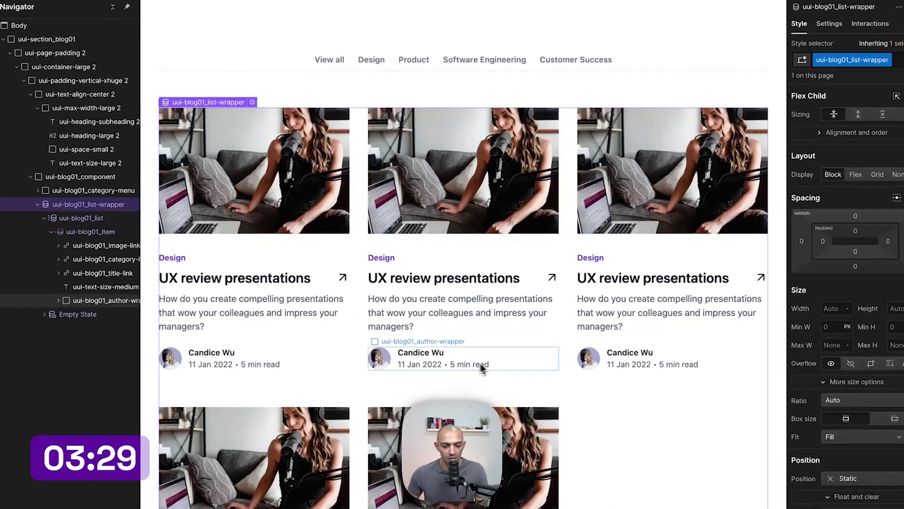
left_click(478, 367)
key("Delete")
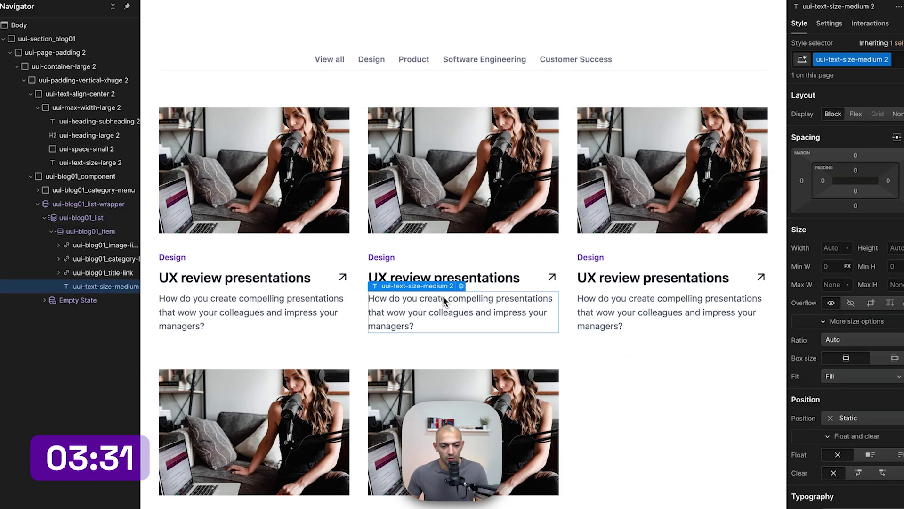
Bind the card image to Thumbnail image and the card heading to the post Name
left_click(485, 176)
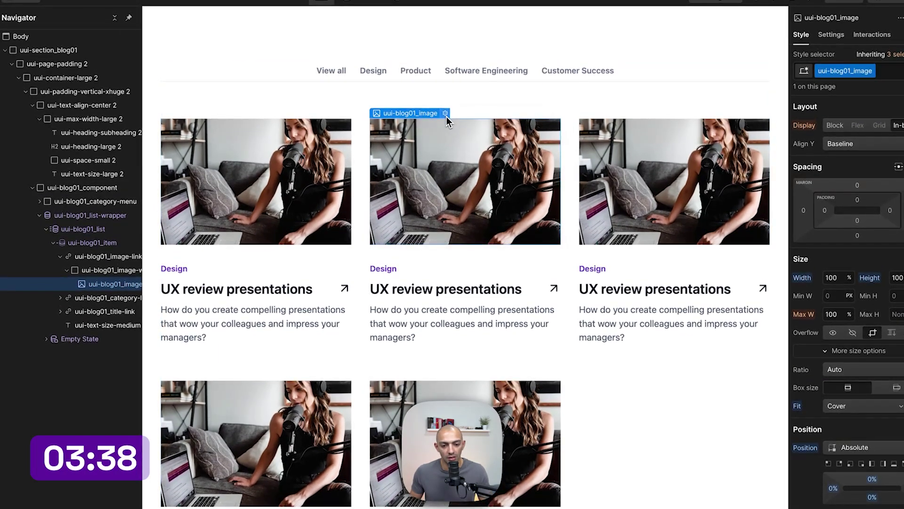
left_click(444, 102)
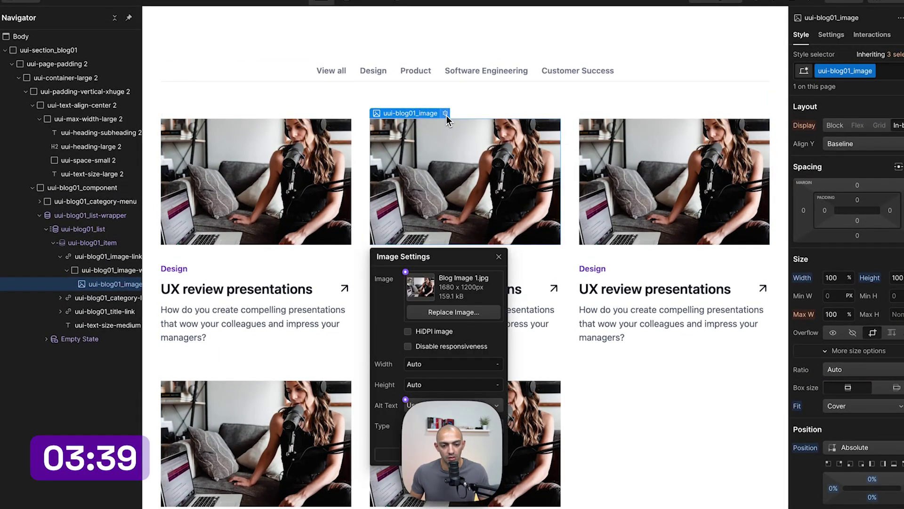
left_click(407, 277)
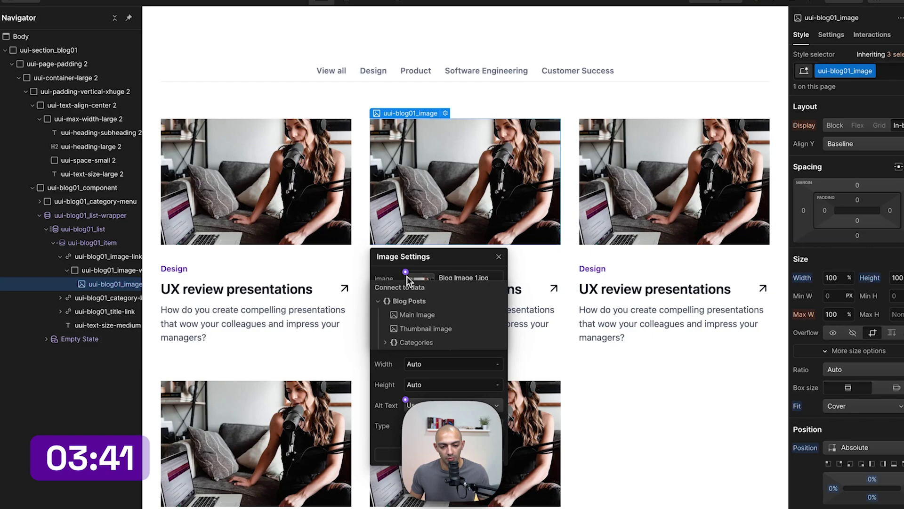
left_click(415, 329)
left_click(636, 288)
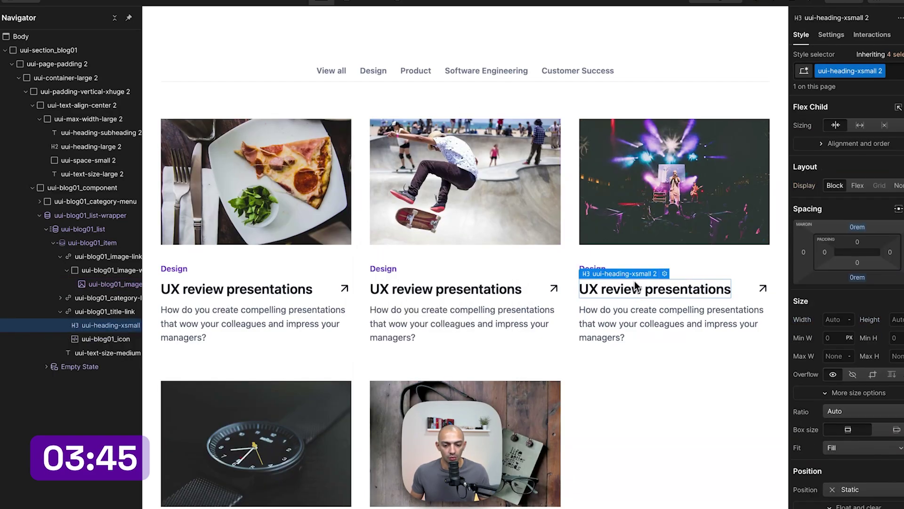
left_click(665, 274)
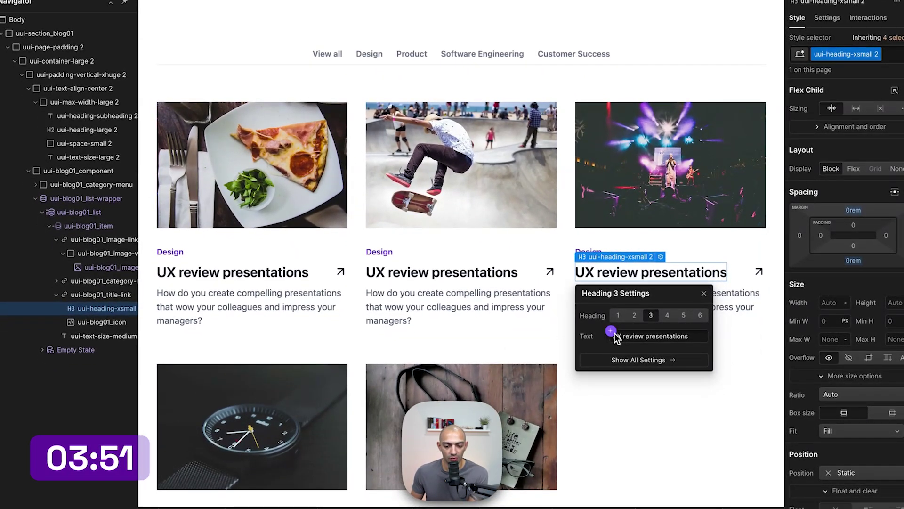
left_click(611, 331)
left_click(617, 376)
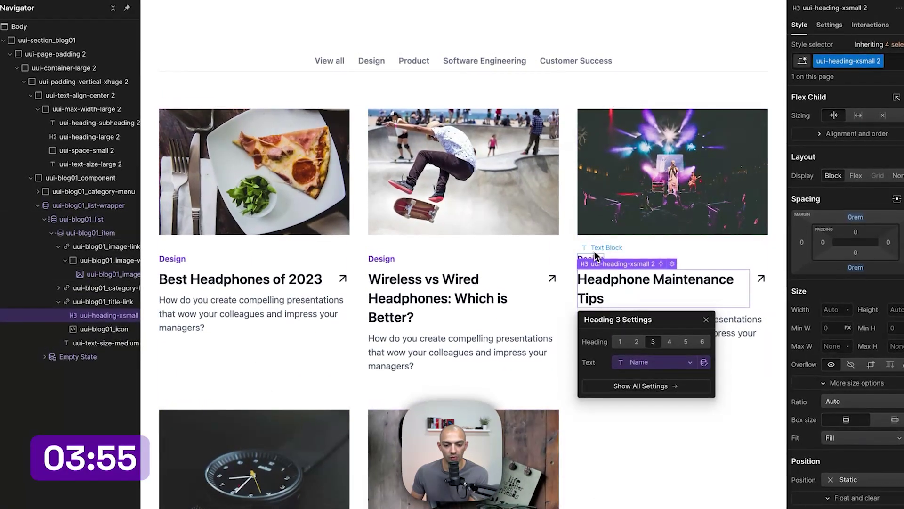
Bind the category label text to Categories > Name
left_click(595, 254)
left_click(631, 248)
left_click(613, 292)
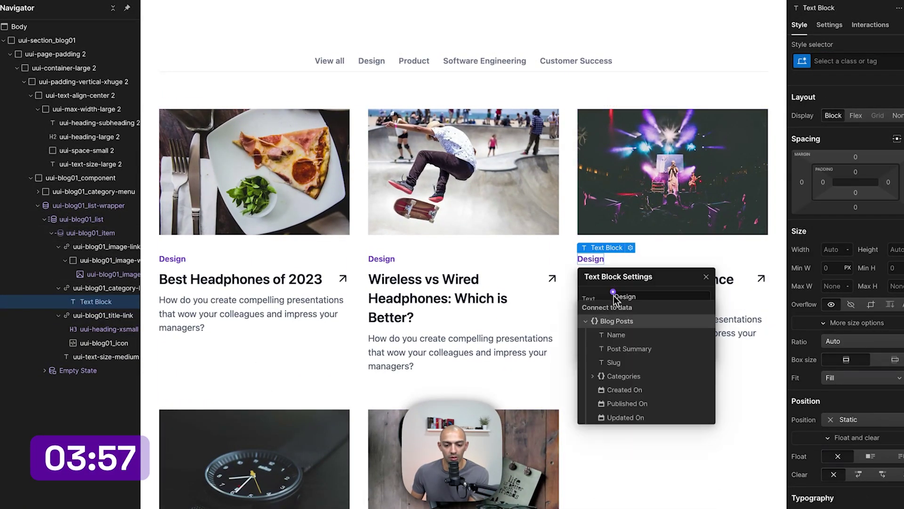
left_click(590, 373)
left_click(613, 395)
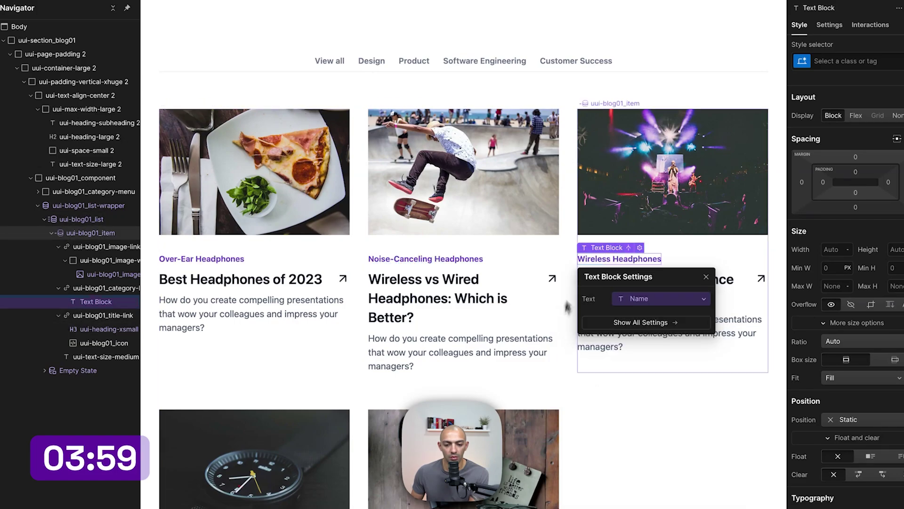
left_click(601, 343)
Bind the card's summary paragraph to the Post Summary field
left_click(643, 328)
left_click(671, 308)
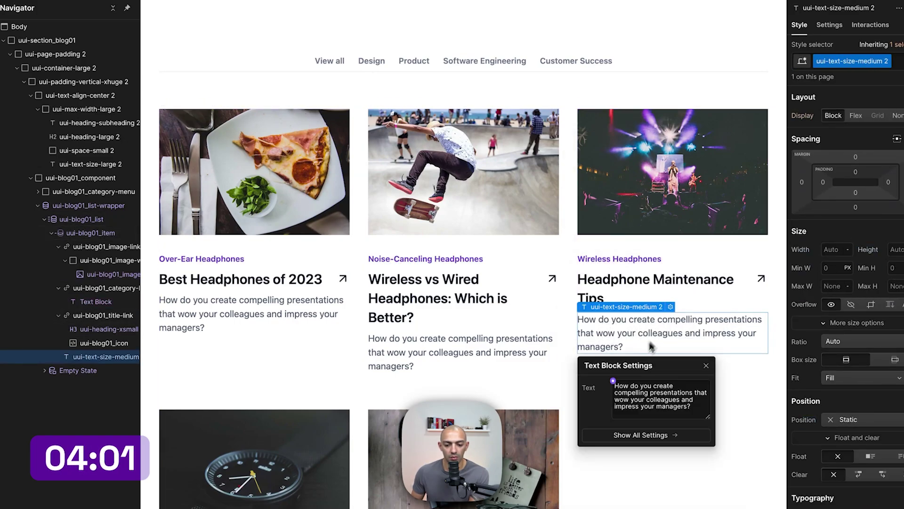
left_click(612, 380)
left_click(627, 433)
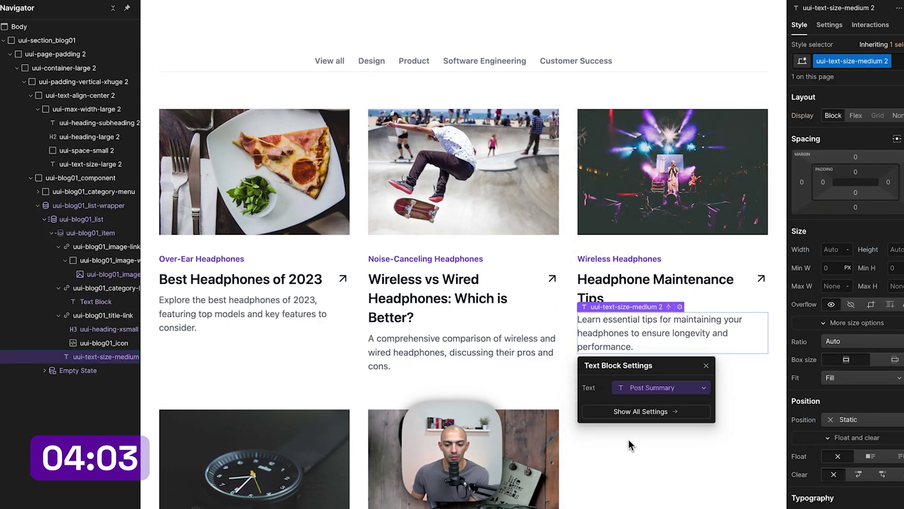
left_click(762, 295)
left_click(756, 295)
left_click(755, 281)
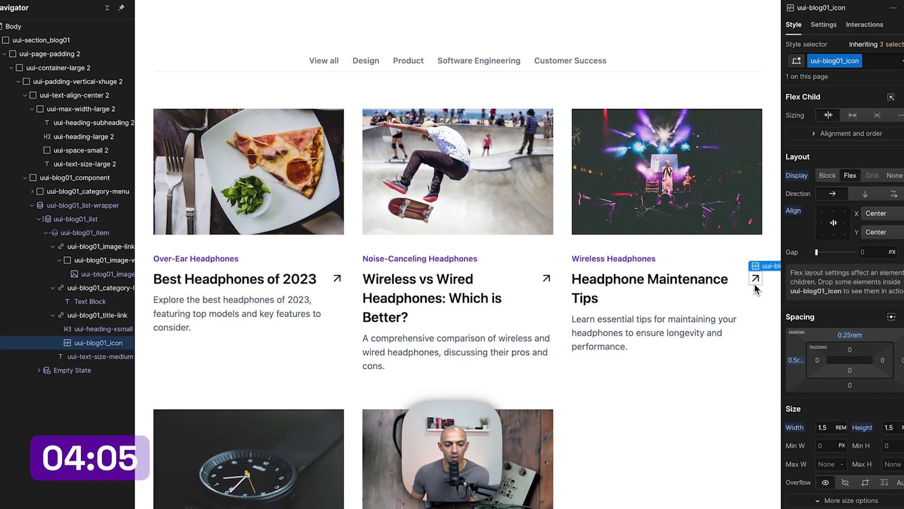
Set the title link to a Page link targeting Current Blog Post
left_click(110, 318)
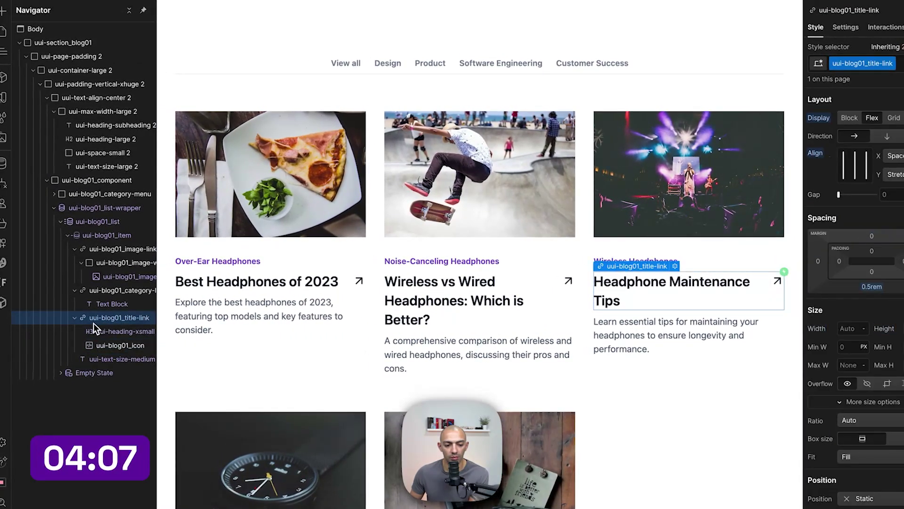
left_click(674, 267)
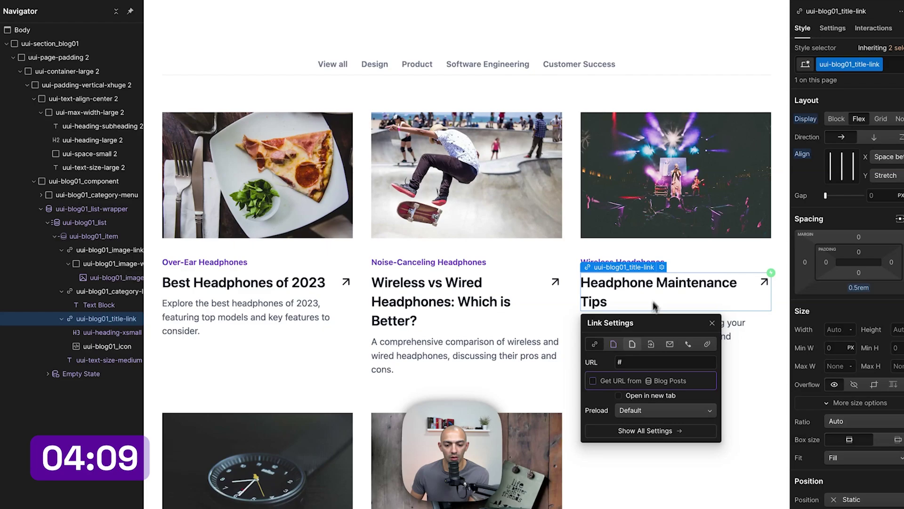
left_click(614, 346)
left_click(650, 362)
left_click(633, 386)
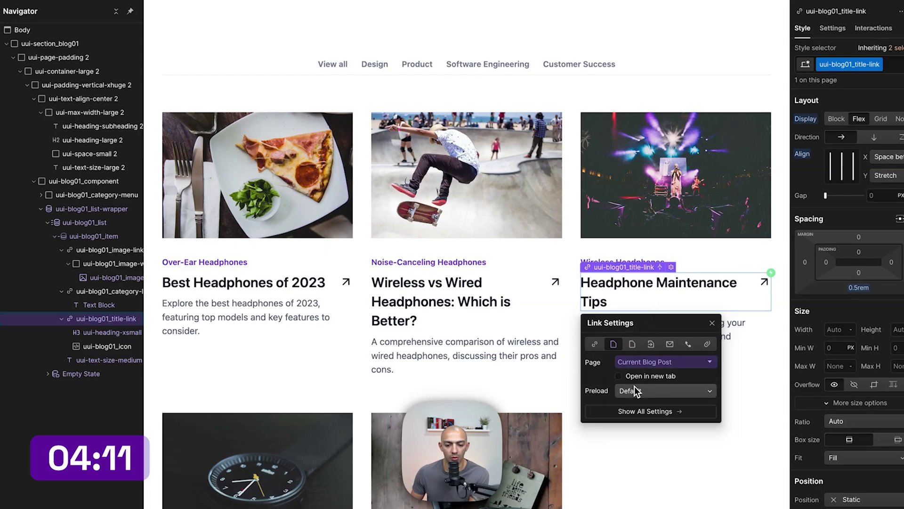
left_click(670, 225)
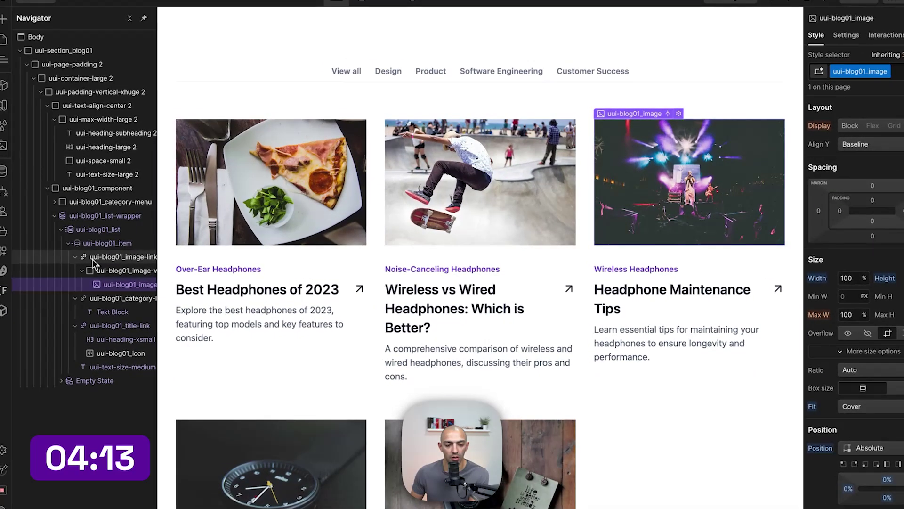
Set the image link to a Page link targeting Current Blog Post
left_click(87, 250)
left_click(678, 113)
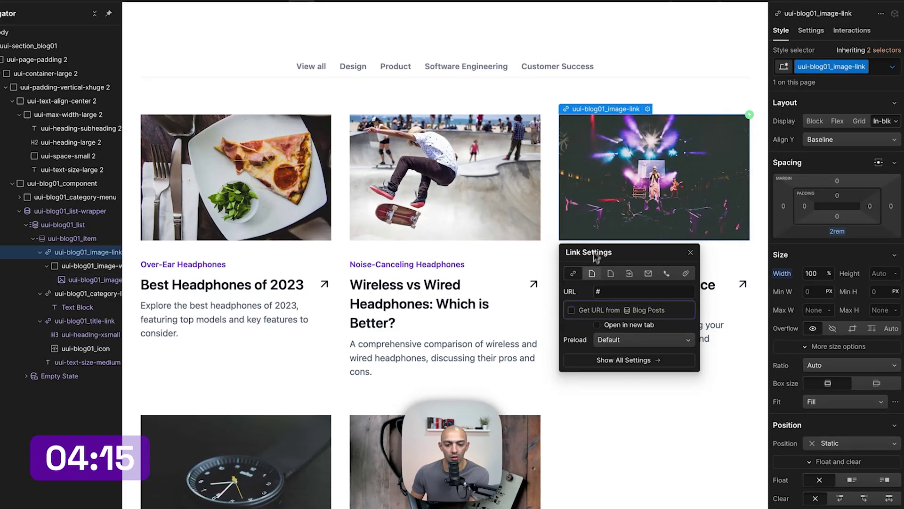
left_click(624, 277)
left_click(609, 292)
left_click(629, 315)
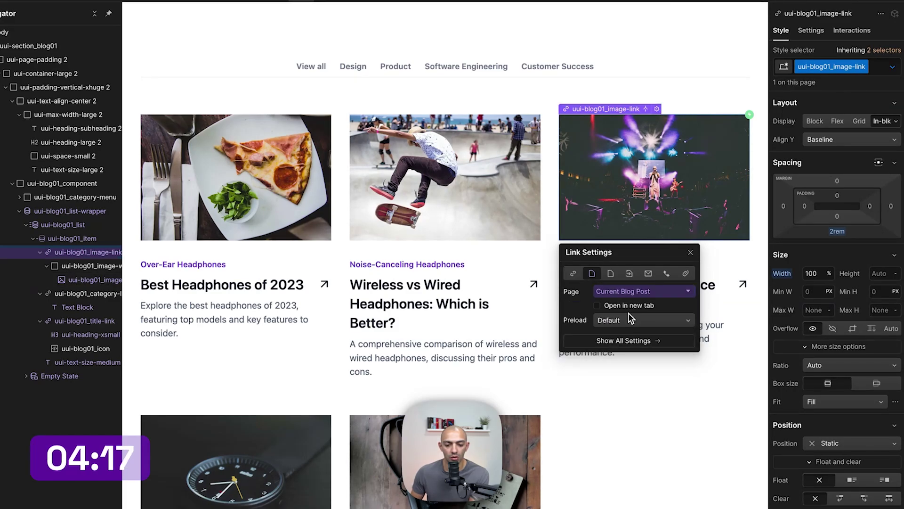
left_click(644, 438)
Preview the blog list and open the Headphone Maintenance Tips post, then exit preview
left_click(797, 7)
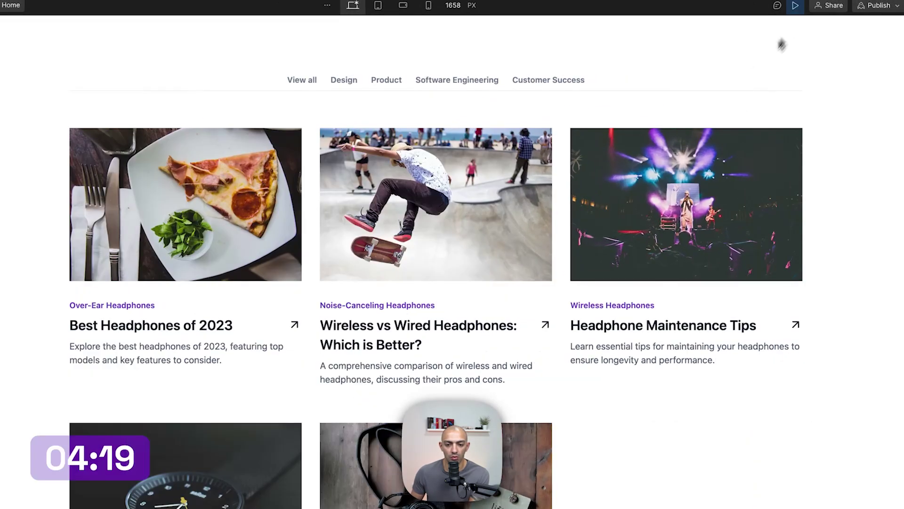
scroll(644, 194, "up", 4)
scroll(654, 214, "down", 3)
left_click(655, 219)
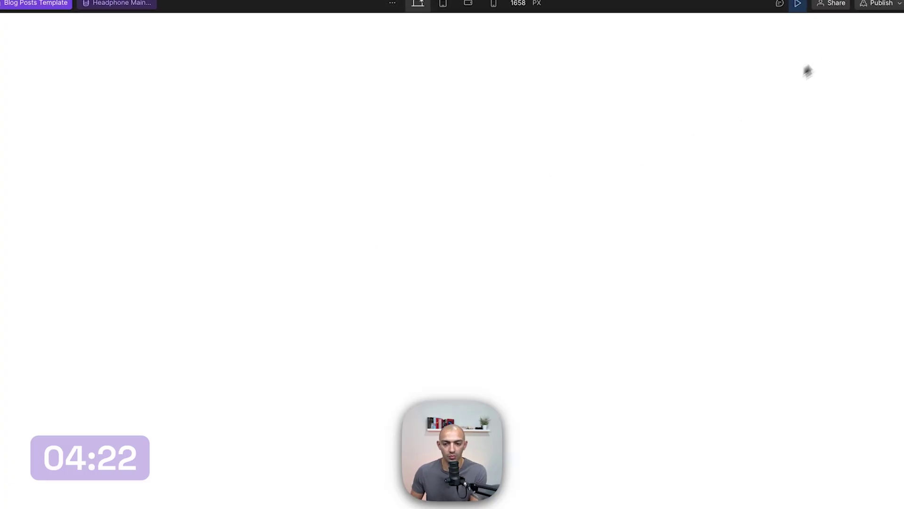
left_click(798, 5)
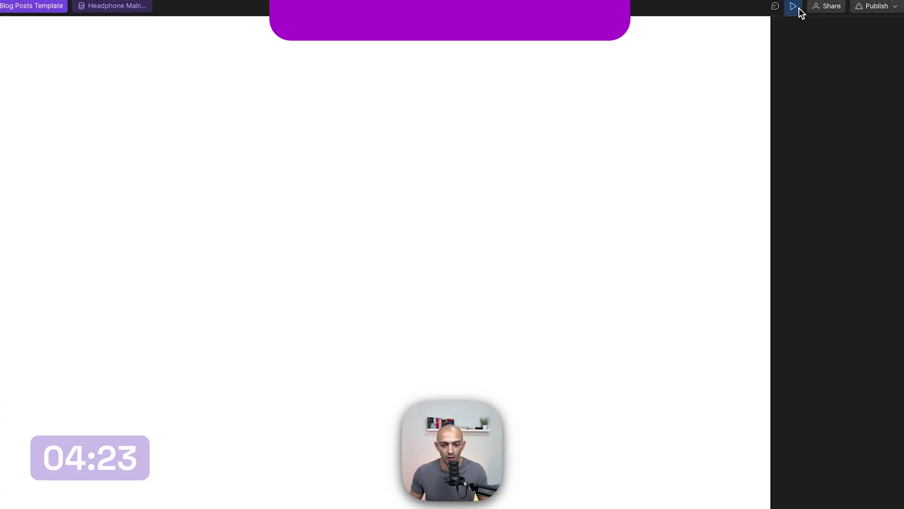
Insert the Untitled UI 'Blog post 01' layout found by searching 'blog post'
left_click(550, 168)
key("a")
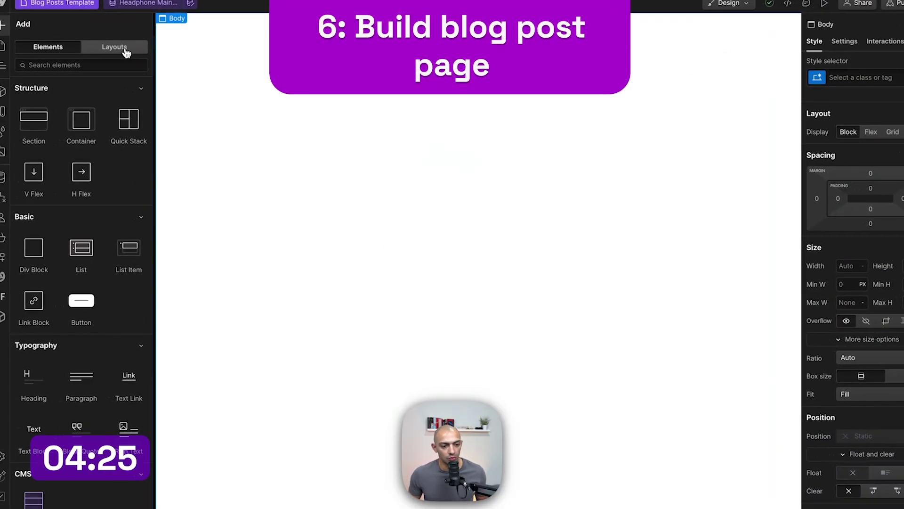
left_click(98, 49)
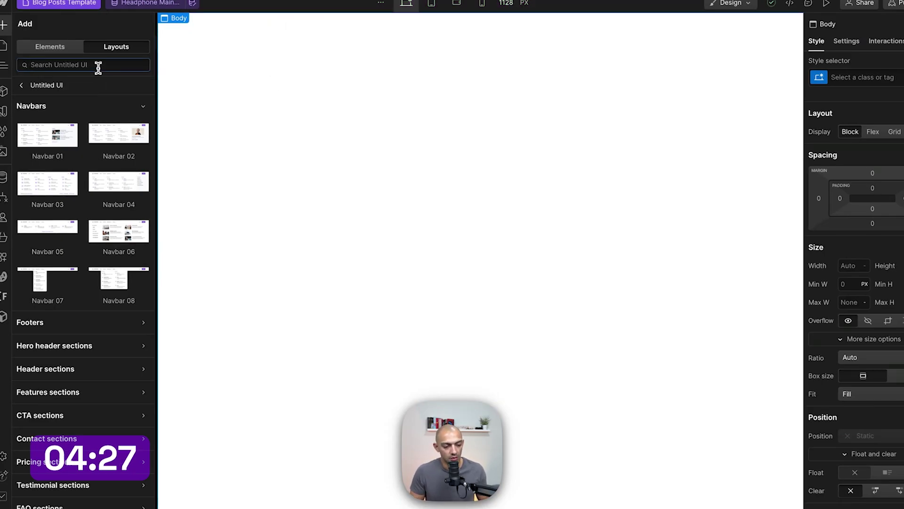
type("blog post")
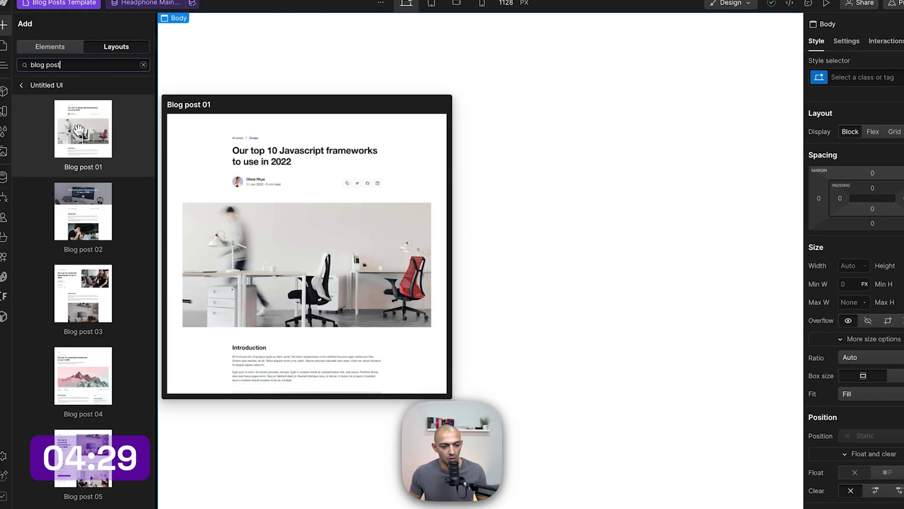
left_click(78, 130)
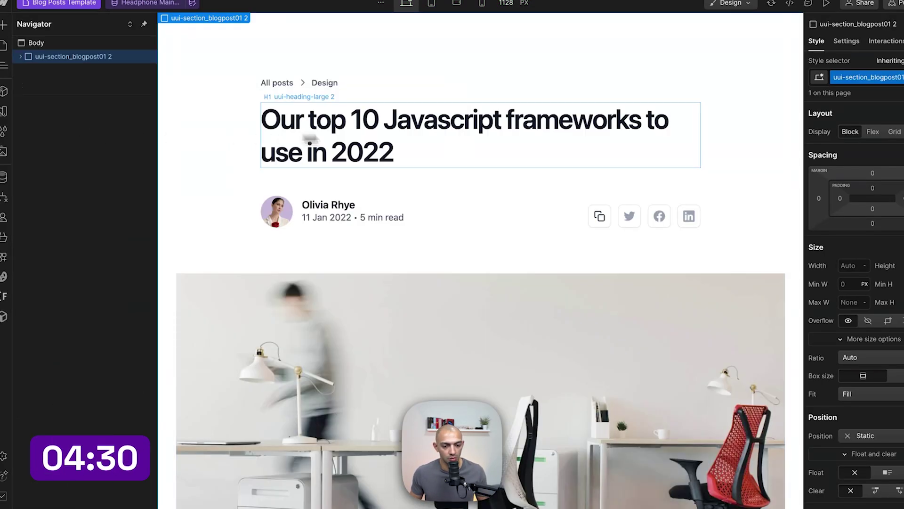
Delete the author row under the heading and bind the H1 to the post Name
left_click(437, 225)
key("Delete")
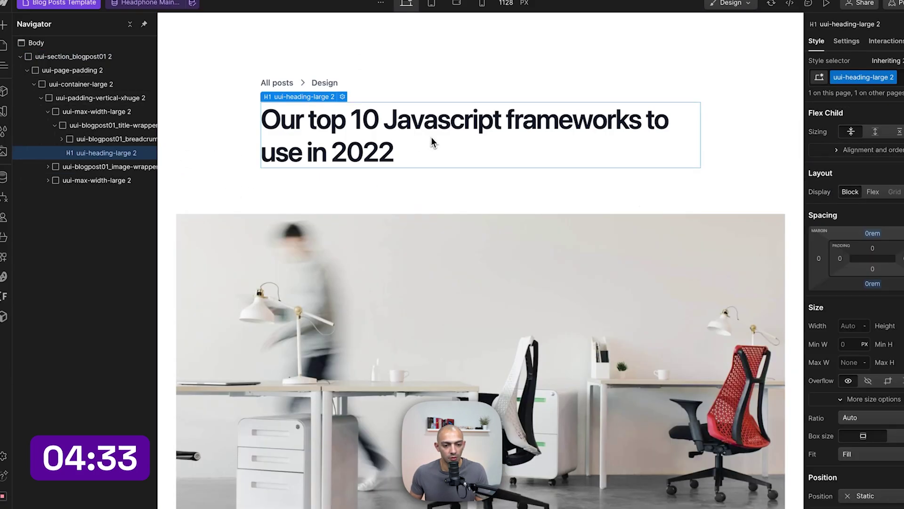
left_click(343, 97)
left_click(296, 217)
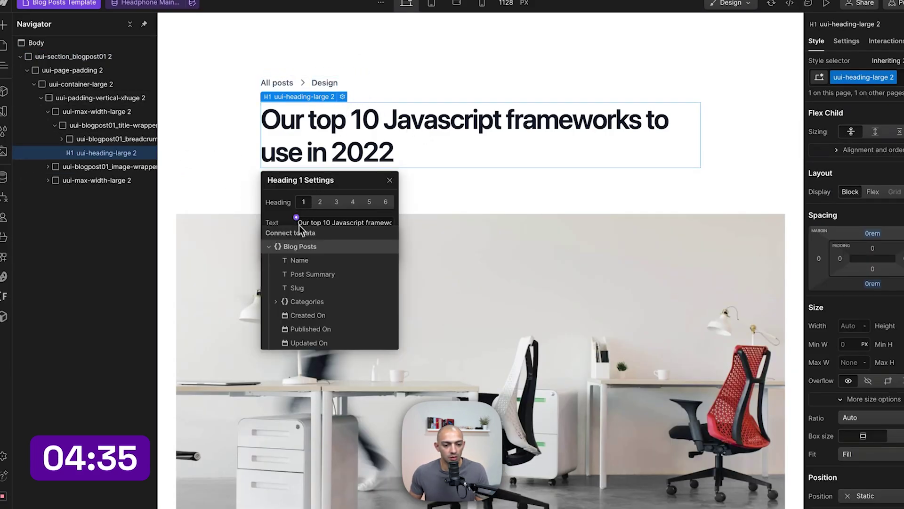
left_click(306, 258)
Bind the Design breadcrumb text to Categories > Name
left_click(331, 82)
left_click(365, 72)
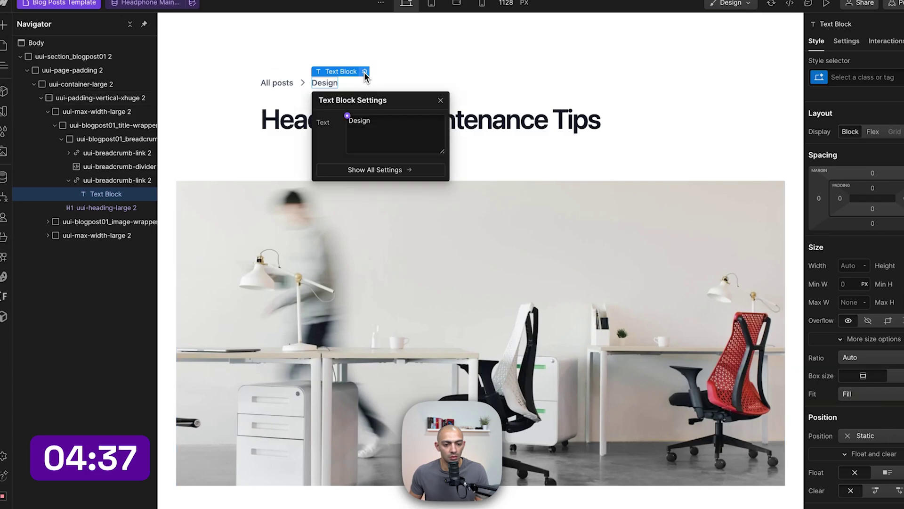
left_click(348, 116)
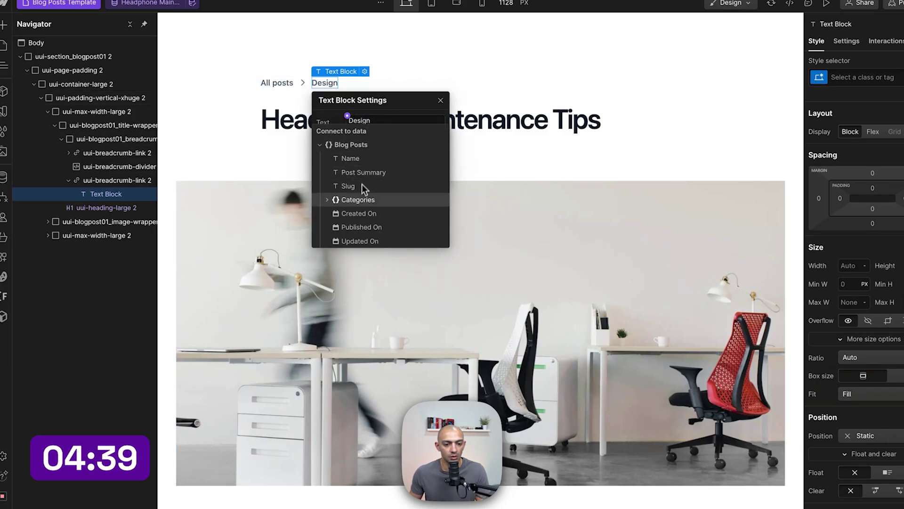
left_click(336, 202)
left_click(357, 214)
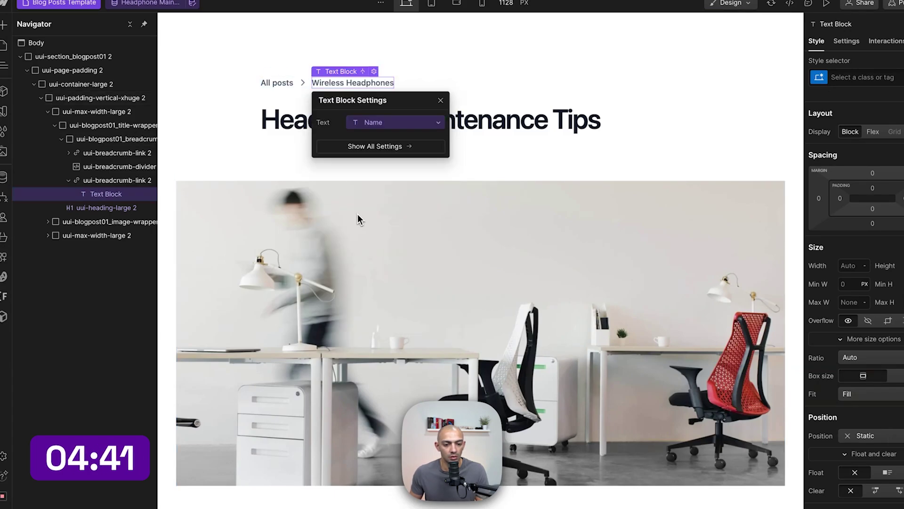
Bind the post's main picture to the Main Image field
left_click(566, 233)
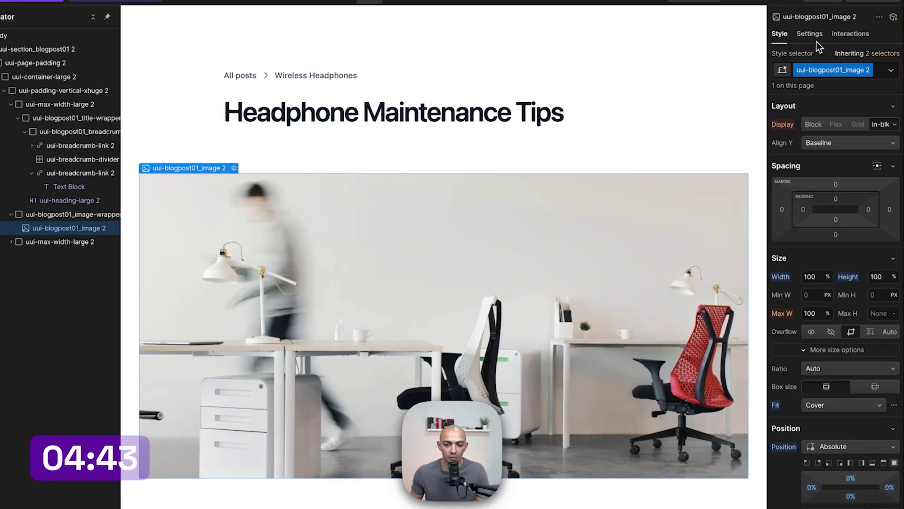
left_click(810, 36)
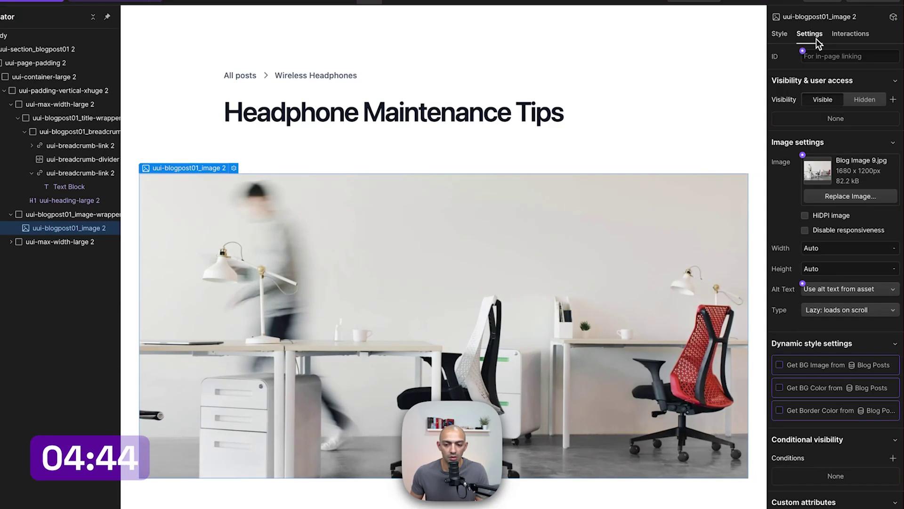
left_click(803, 156)
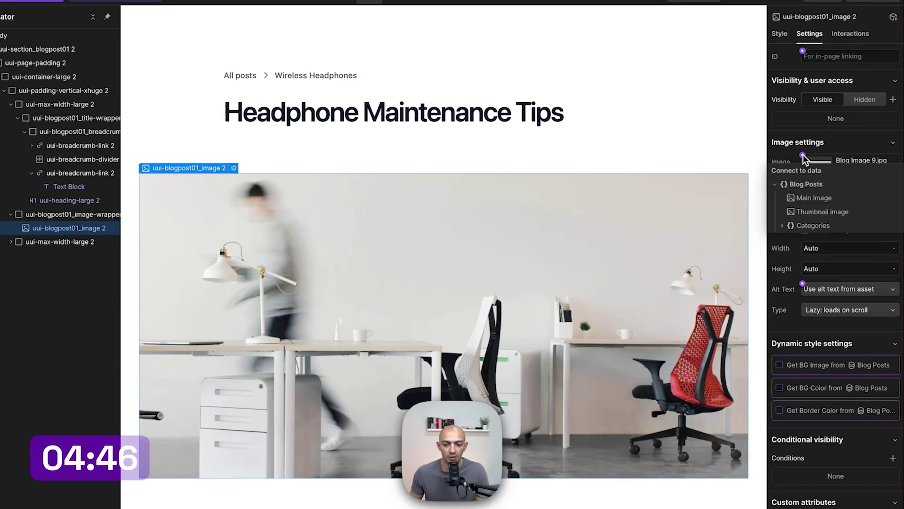
left_click(807, 199)
Bind the Introduction rich text block to Post Body
scroll(678, 239, "down", 1)
scroll(677, 233, "down", 7)
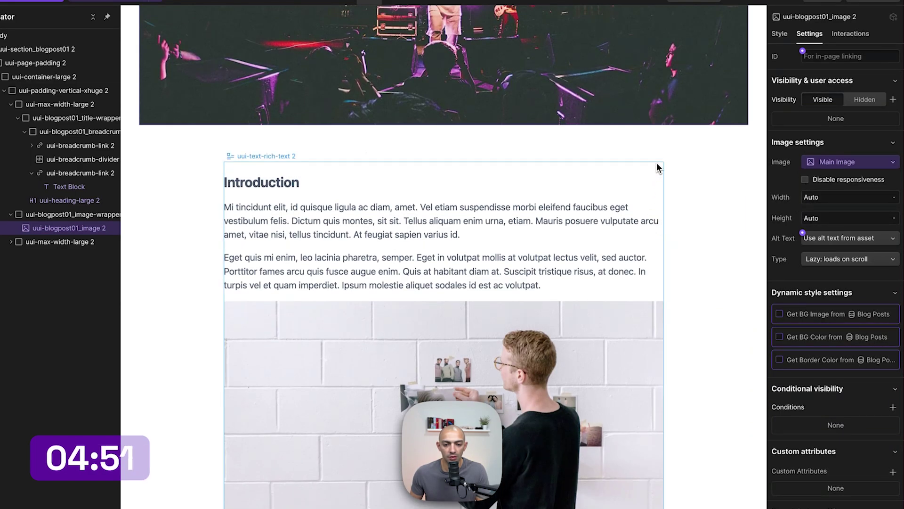
left_click(657, 164)
left_click(803, 177)
left_click(817, 219)
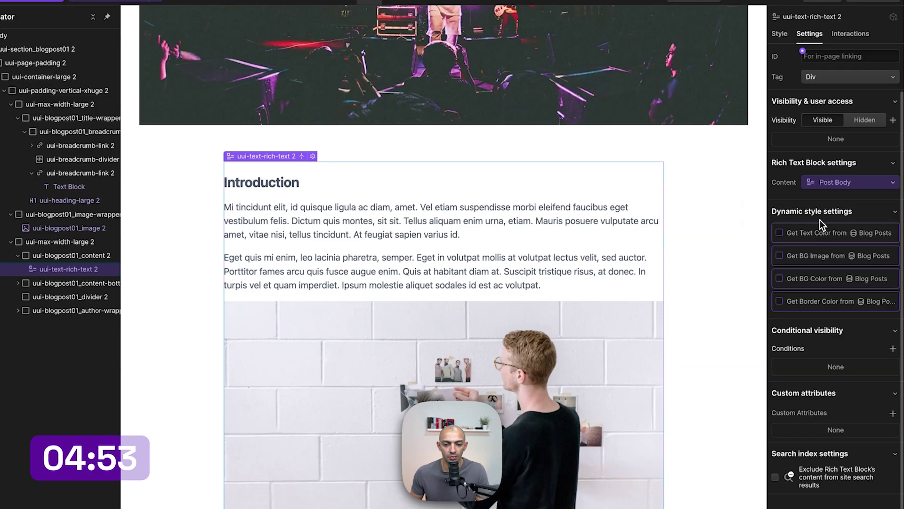
Delete the author block and the share and tags section below the article
scroll(702, 229, "down", 5)
left_click(513, 423)
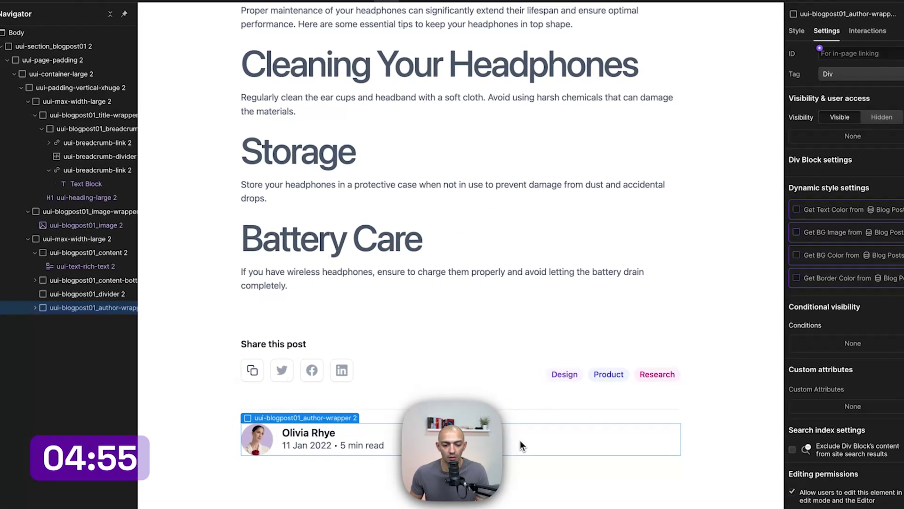
key("Delete")
left_click(492, 398)
key("Delete")
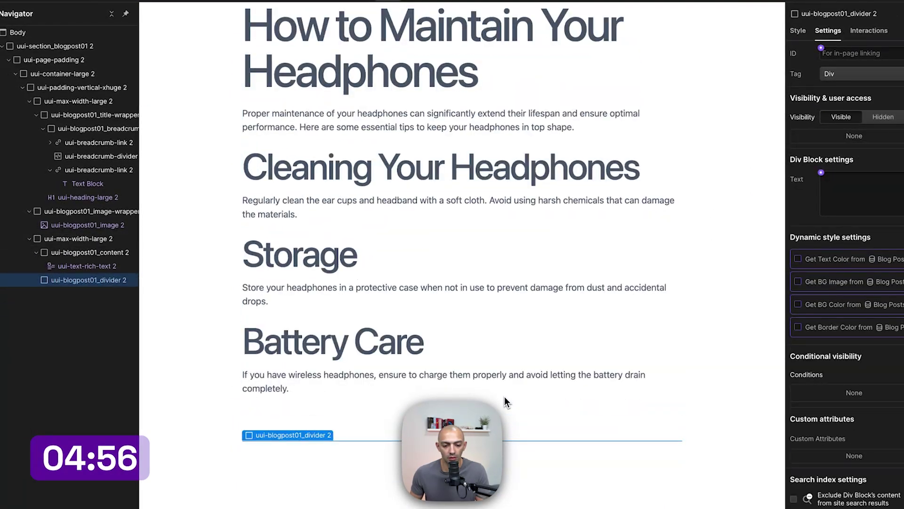
left_click(717, 337)
scroll(717, 337, "up", 10)
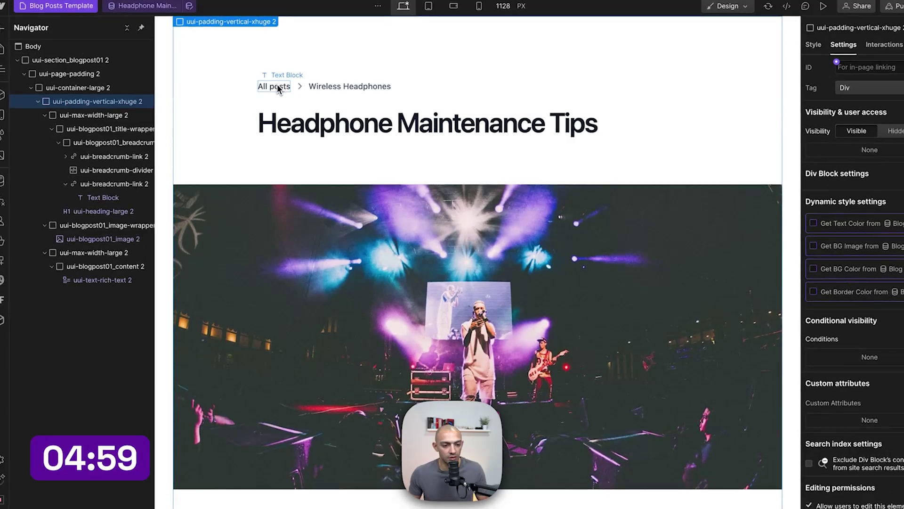
Make the 'All posts' breadcrumb link a Page link to Home
left_click(278, 86)
left_click(114, 157)
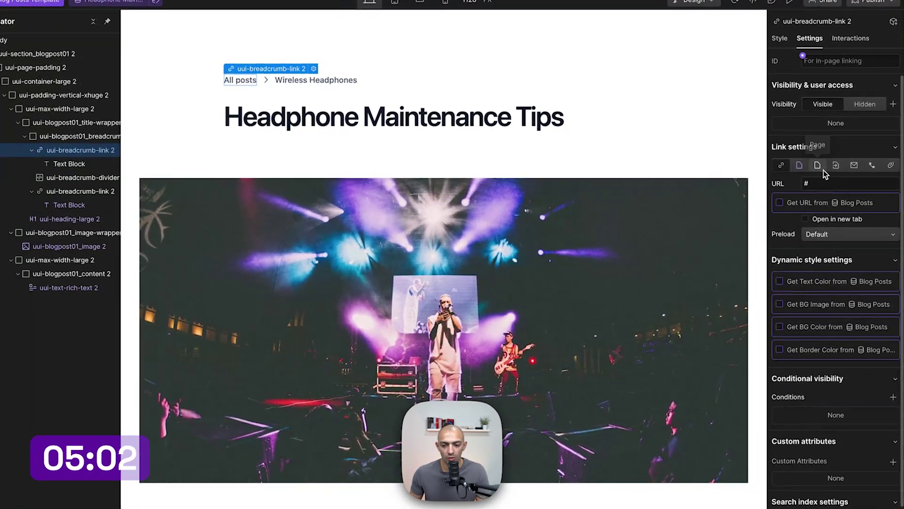
left_click(823, 170)
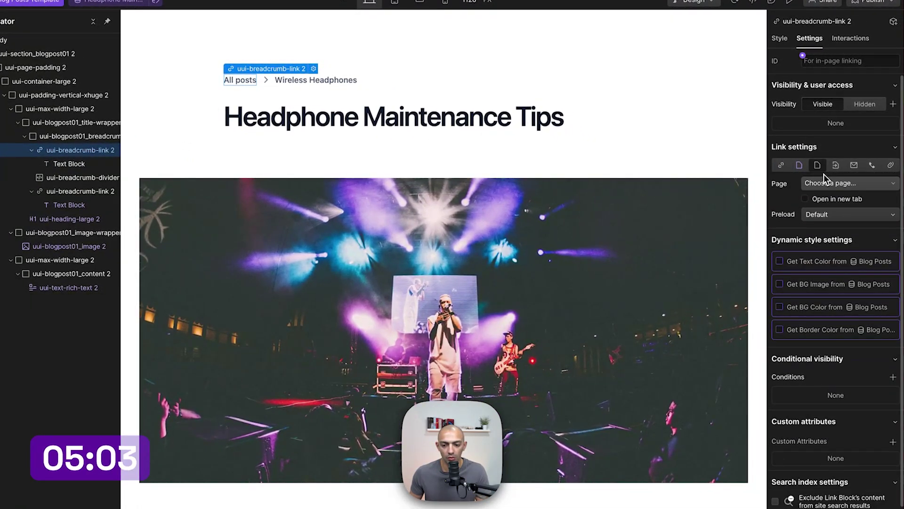
left_click(823, 179)
left_click(824, 215)
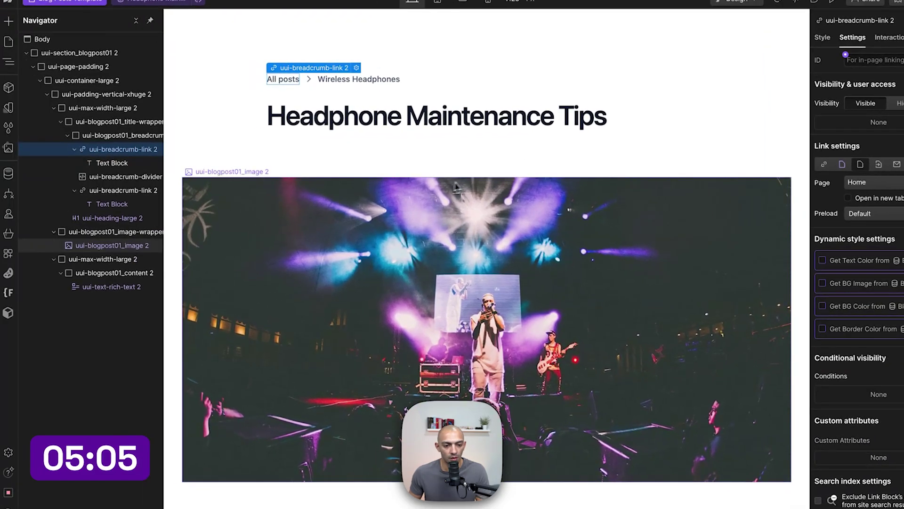
left_click(419, 183)
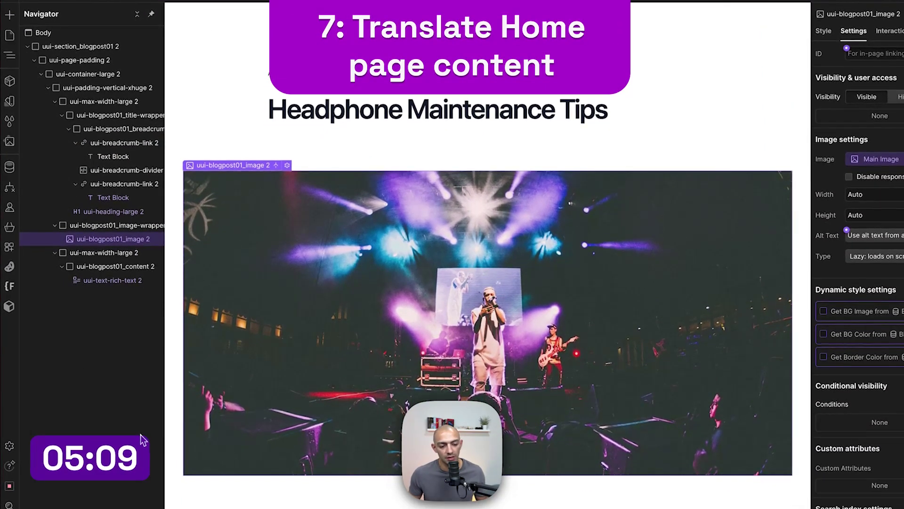
Add Spanish as a new locale in Localization settings, keeping the 'es' subdirectory
left_click(9, 446)
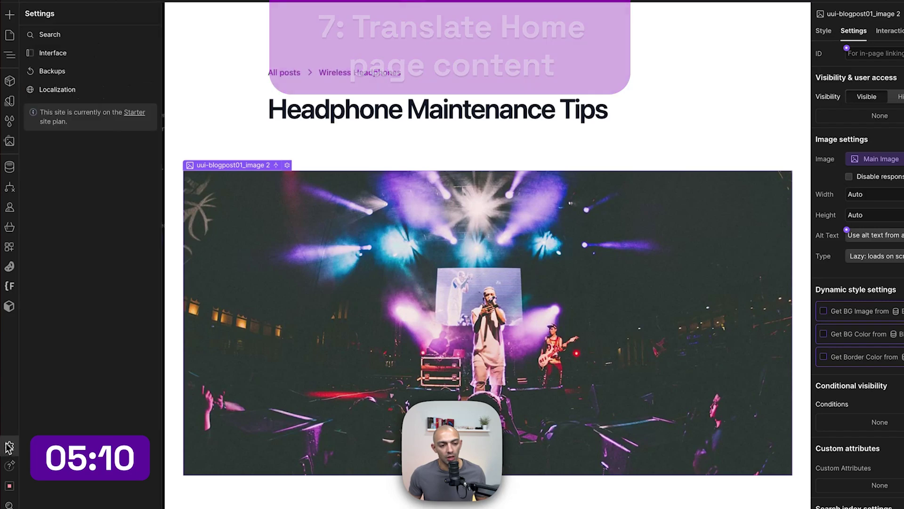
left_click(60, 91)
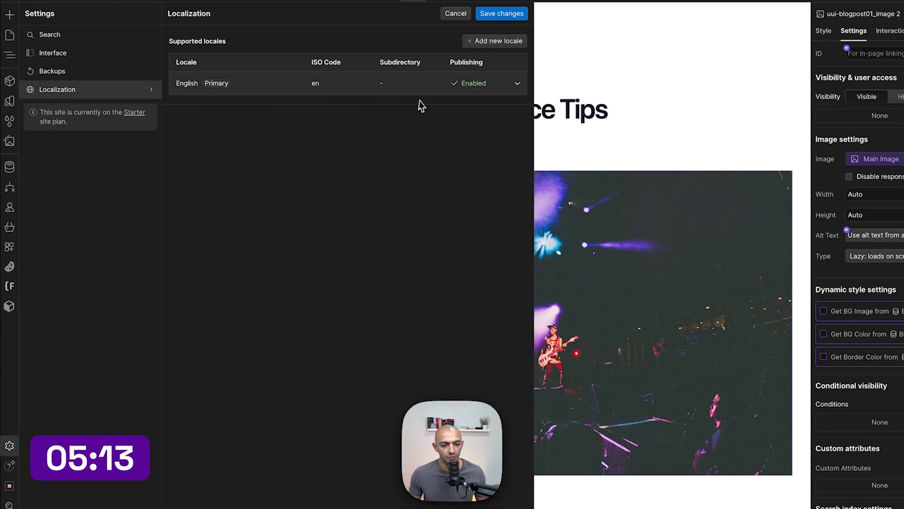
left_click(469, 41)
left_click(249, 152)
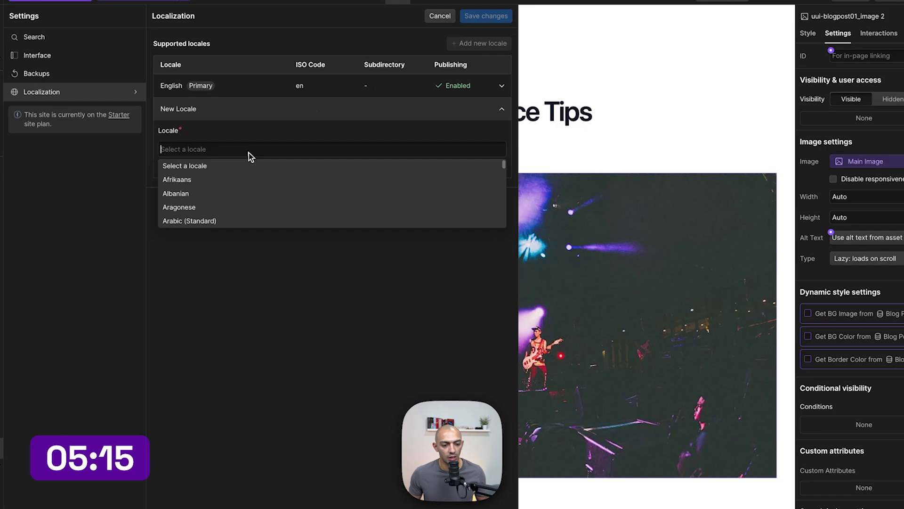
type("spanish")
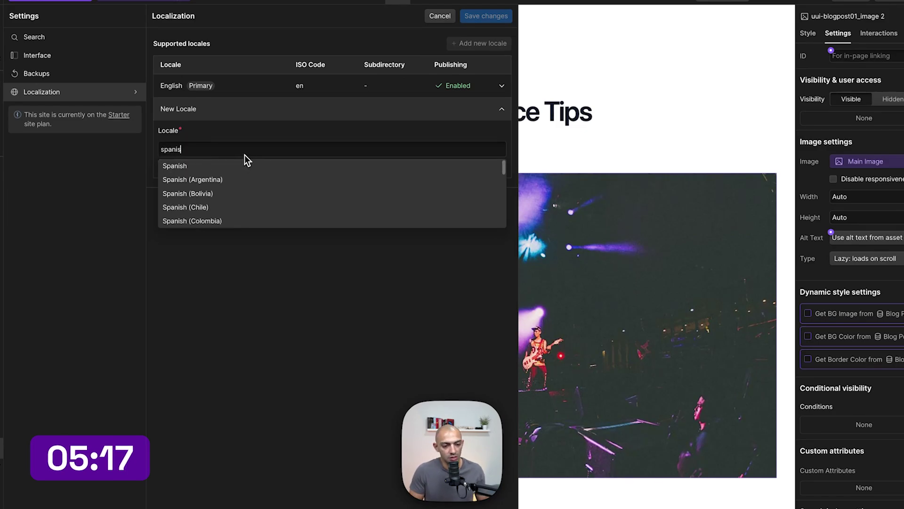
left_click(219, 166)
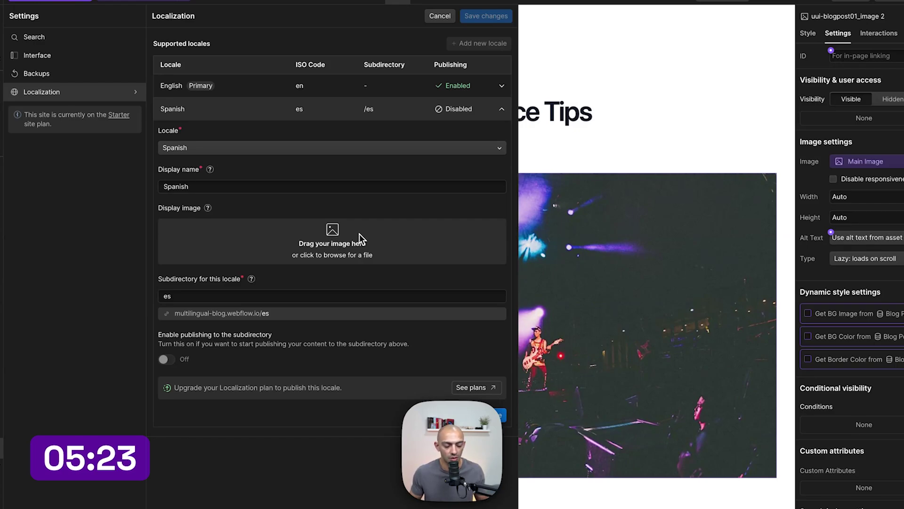
left_click(255, 297)
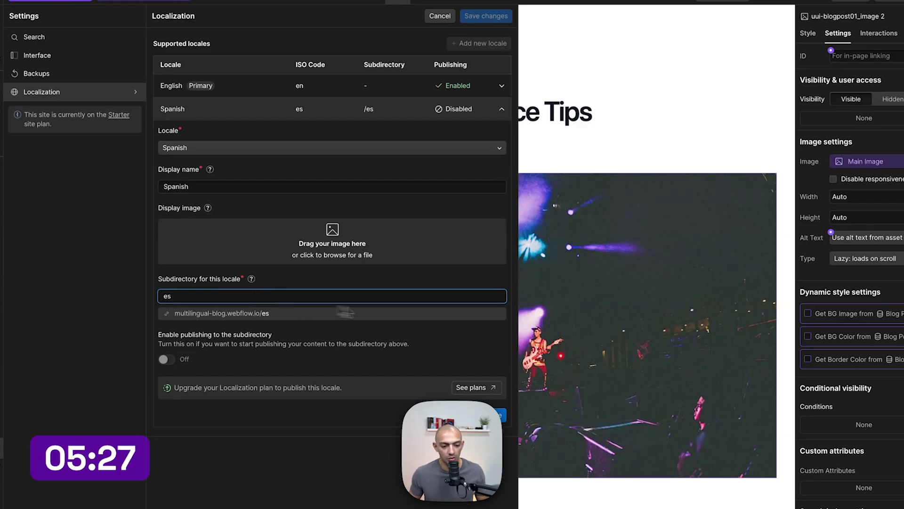
left_click(502, 109)
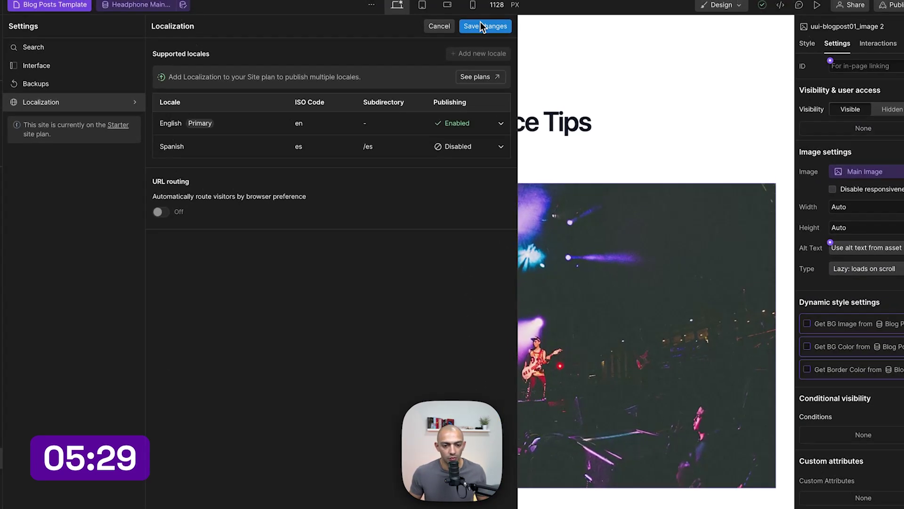
Save the locale settings, switch the canvas to Spanish and open the Home page
left_click(473, 31)
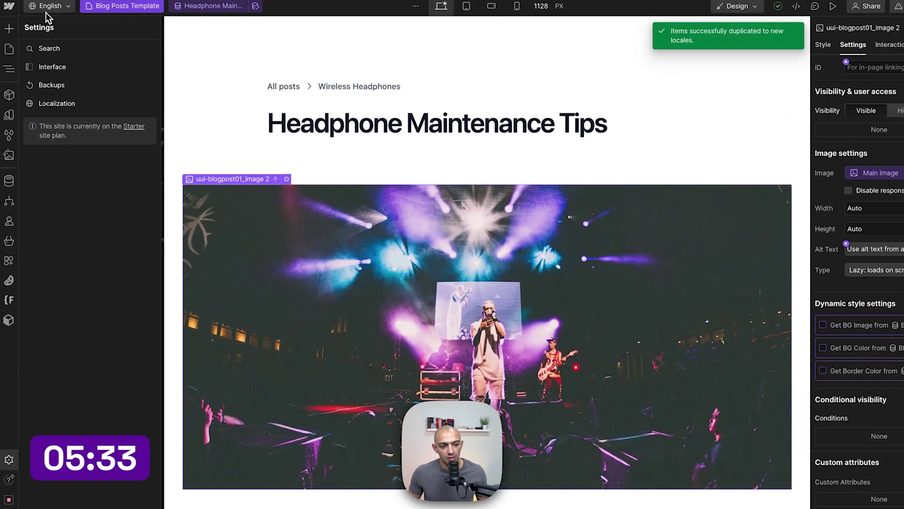
left_click(52, 12)
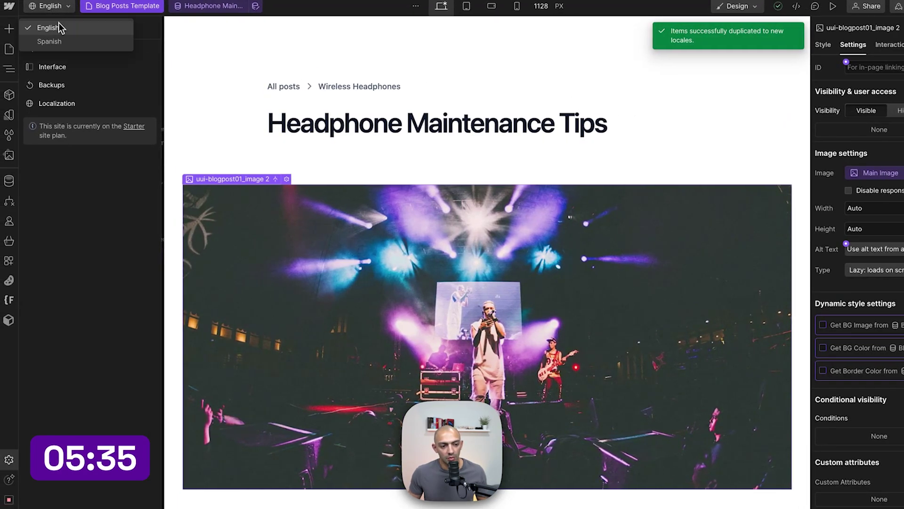
left_click(53, 42)
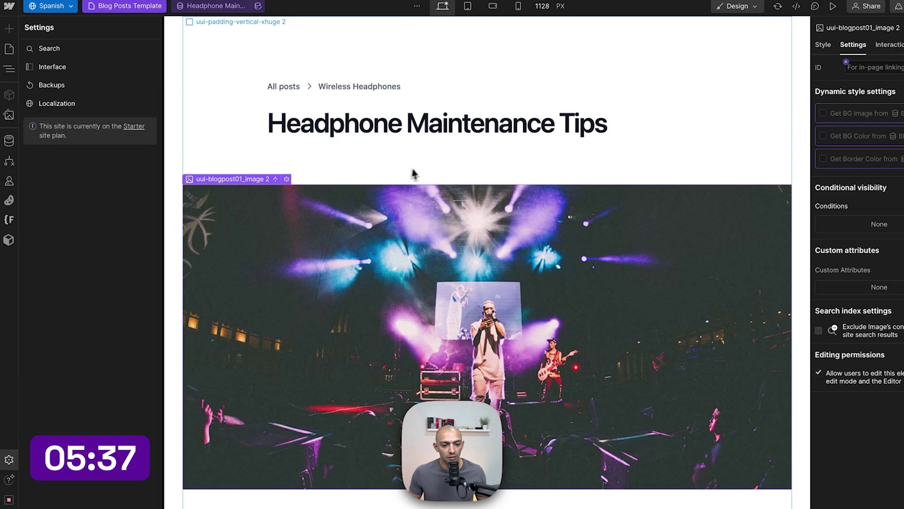
left_click(9, 49)
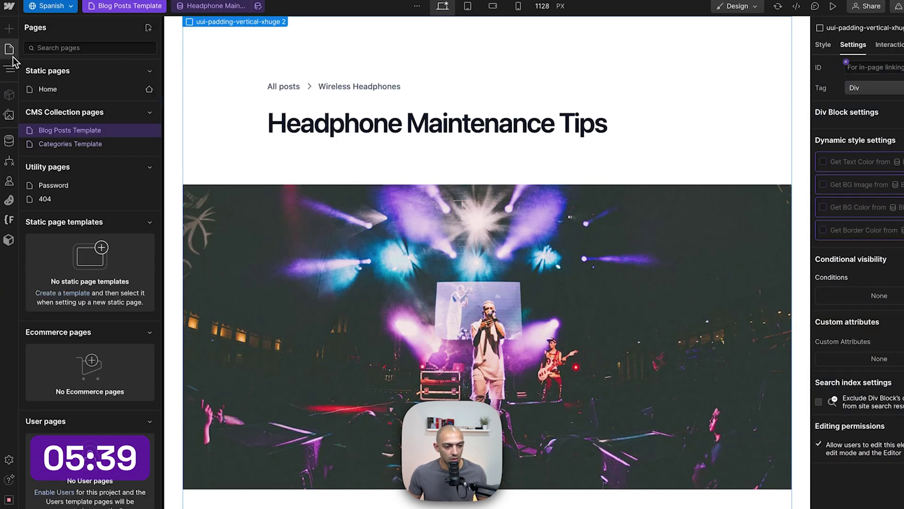
left_click(58, 91)
Translate the uui-section_blog01 header section into Spanish
left_click(256, 110)
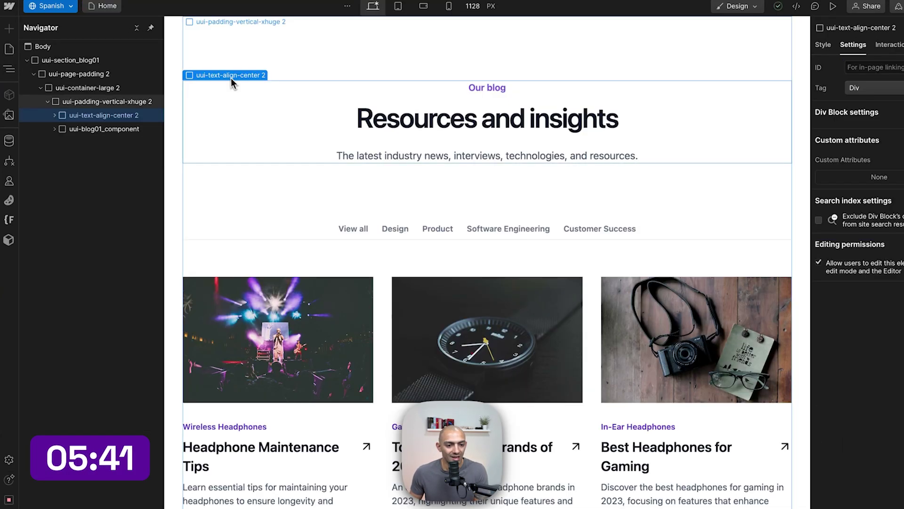
left_click(230, 60)
left_click(175, 57)
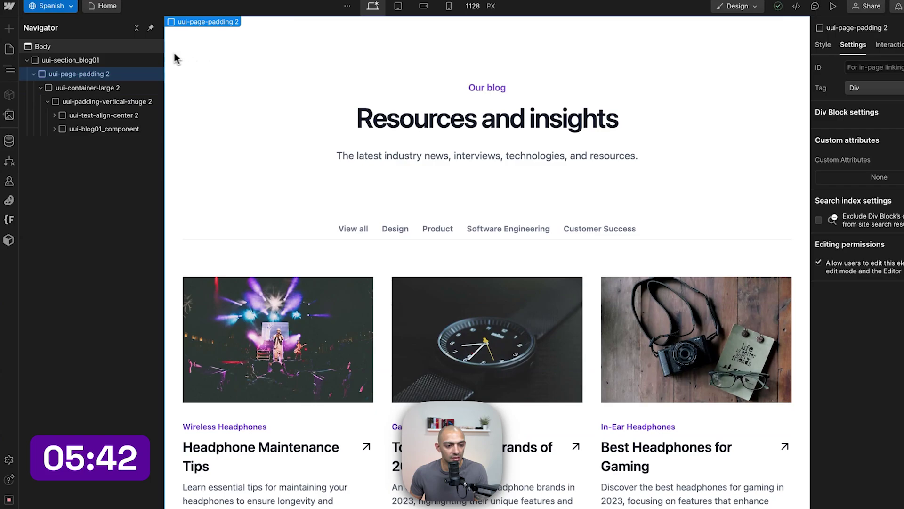
left_click(84, 61)
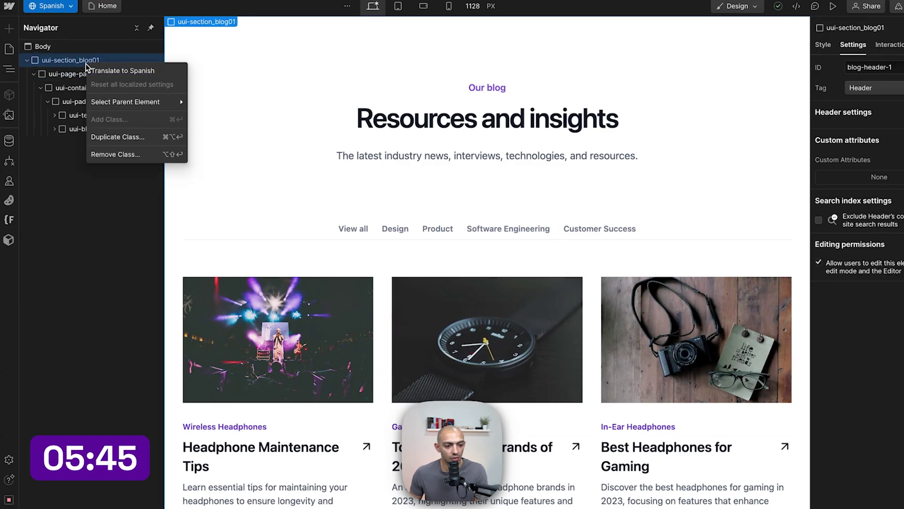
right_click(86, 64)
left_click(99, 72)
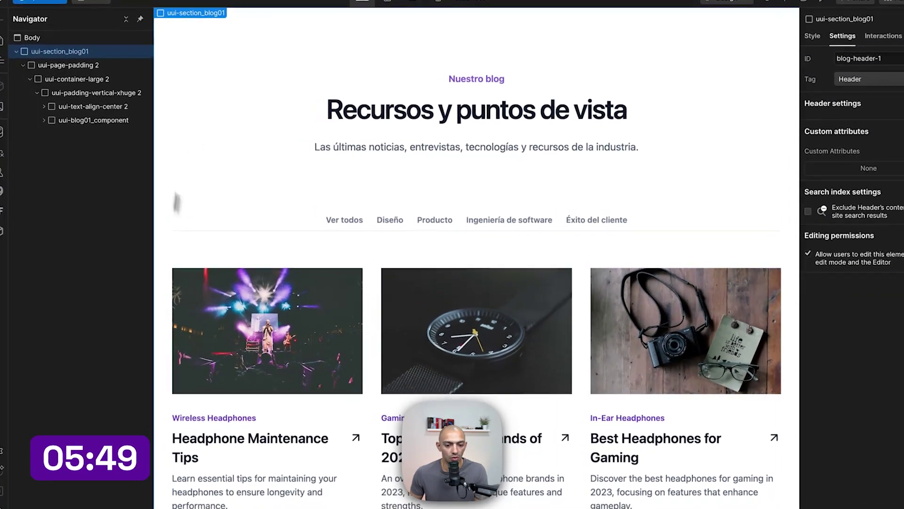
Select the blog post card list and bring up the CMS collections
scroll(339, 362, "down", 2)
scroll(342, 349, "down", 2)
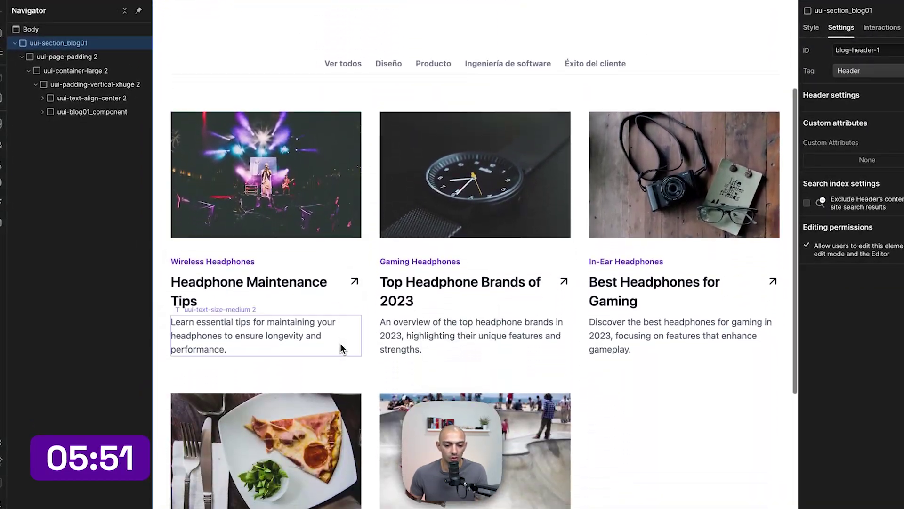
left_click(374, 317)
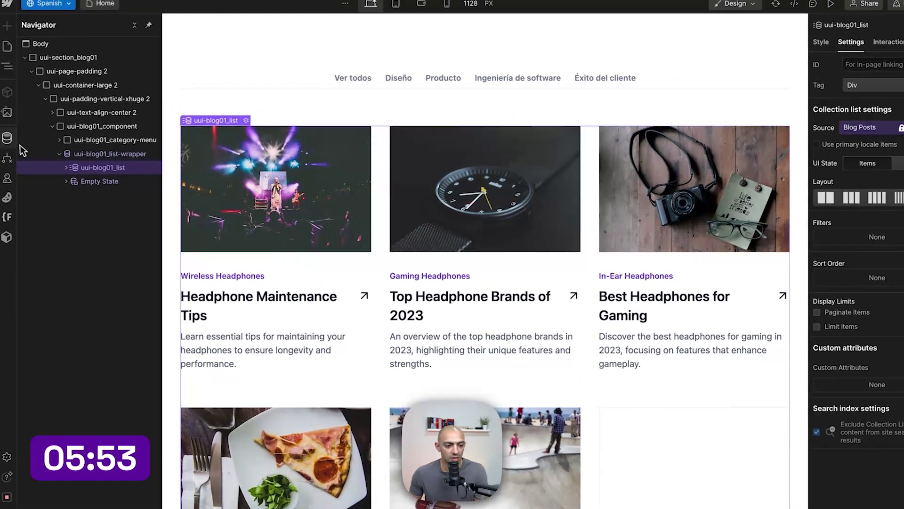
left_click(0, 125)
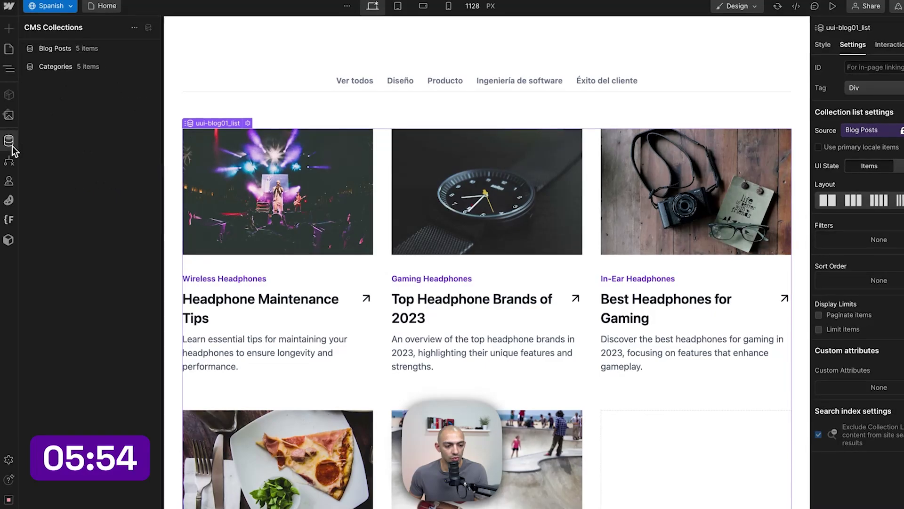
Translate all fields of Headphone Maintenance Tips into Spanish and save
left_click(80, 47)
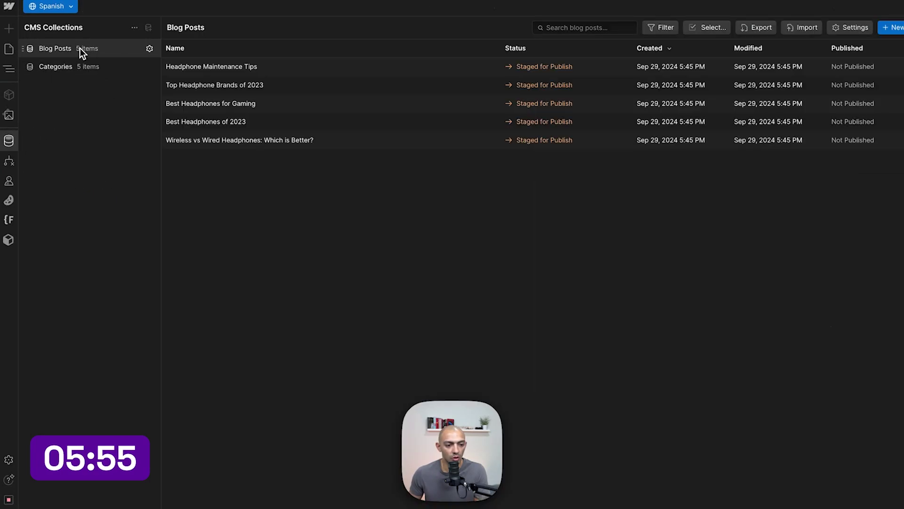
left_click(172, 71)
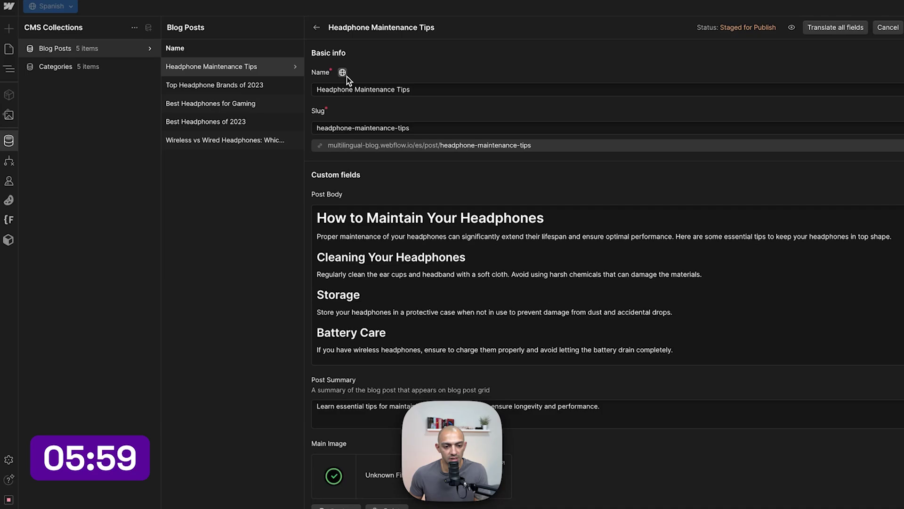
left_click(343, 73)
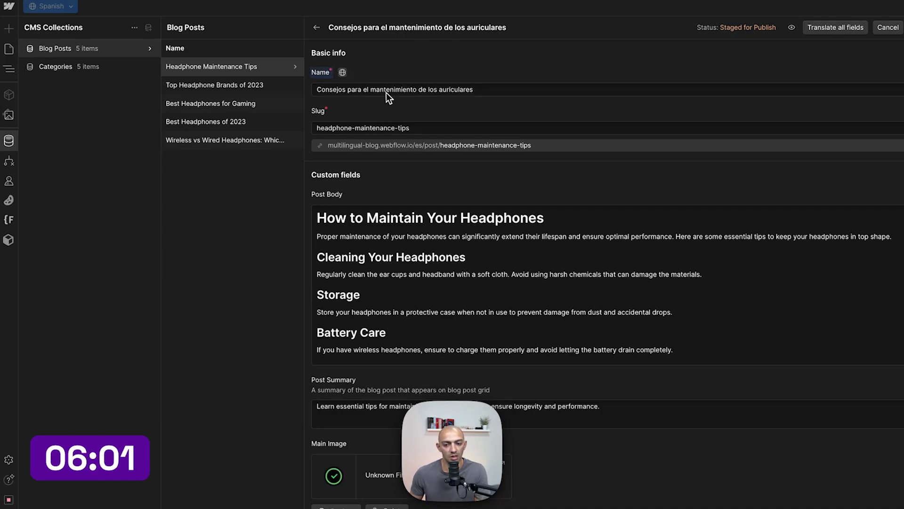
left_click(841, 29)
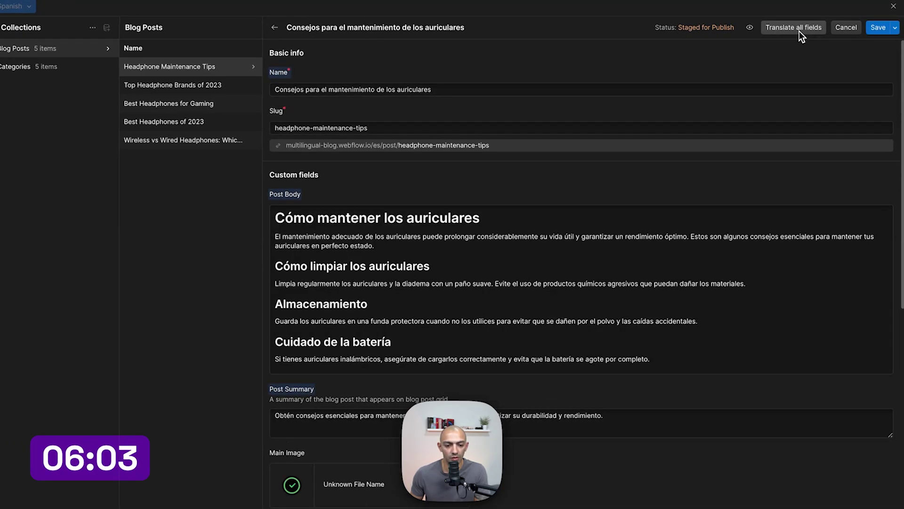
left_click(881, 28)
Save Spanish translations for the brands, gaming and Best Headphones of 2023 posts
left_click(225, 86)
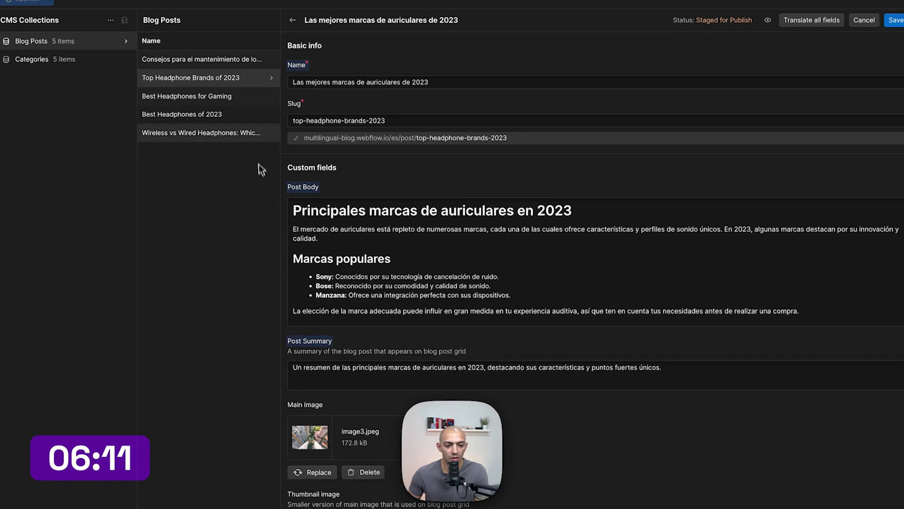
left_click(249, 96)
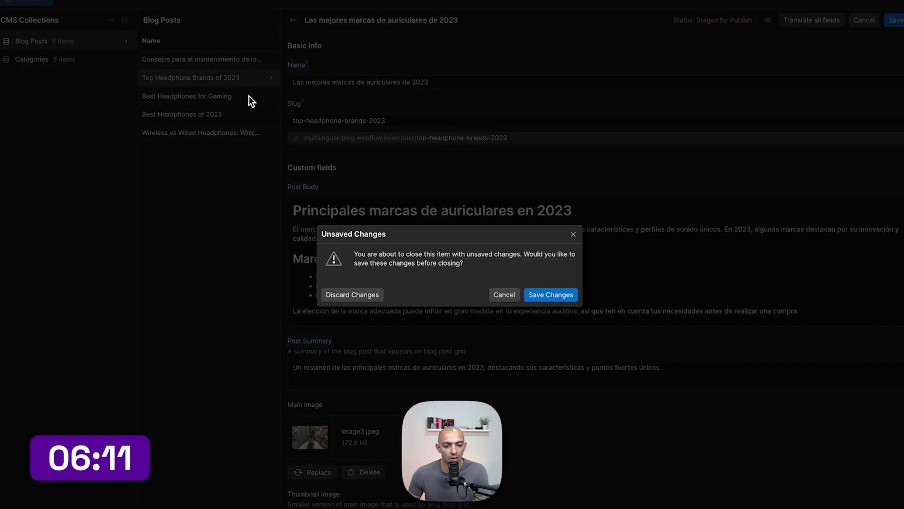
left_click(546, 300)
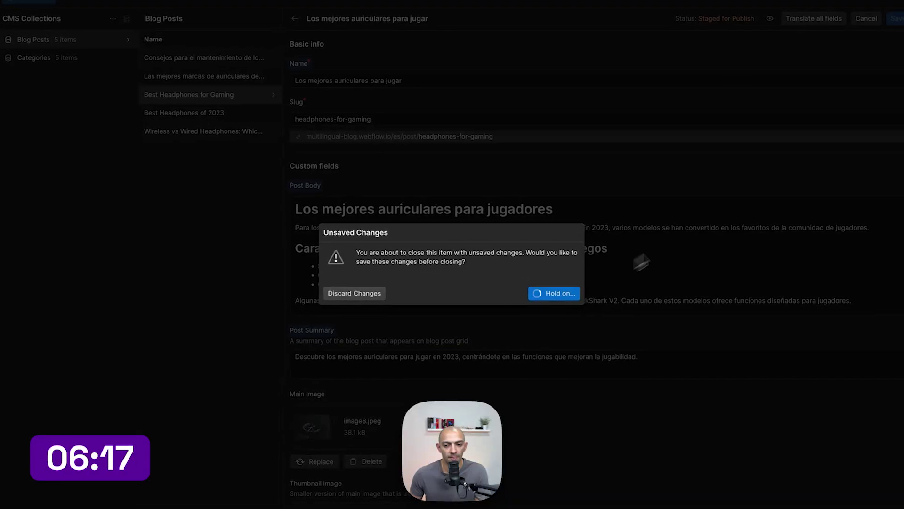
left_click(555, 292)
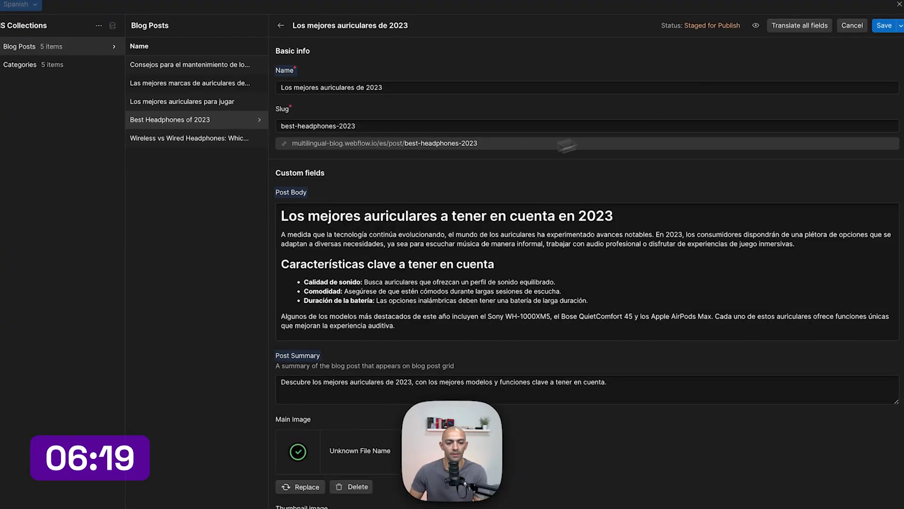
left_click(238, 139)
left_click(562, 295)
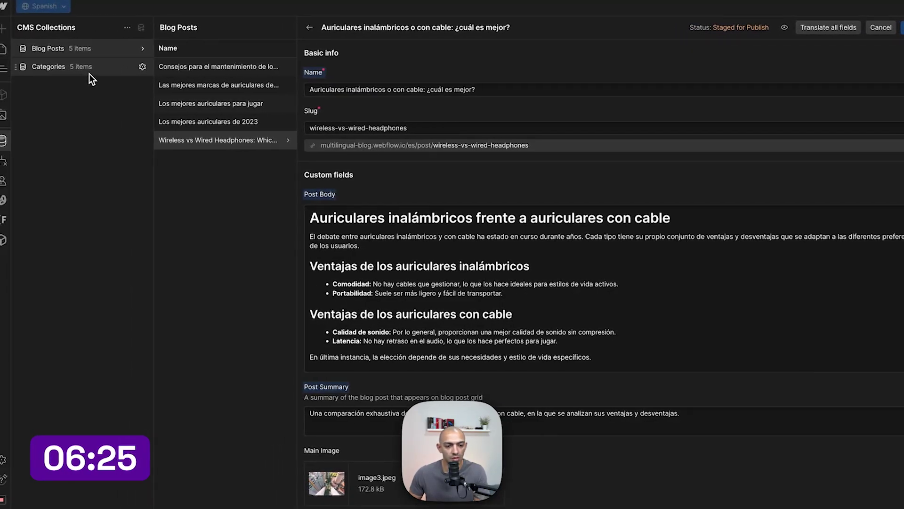
Save the In-Ear Headphones category as 'Auriculares intraurales' and close the CMS panel
left_click(96, 74)
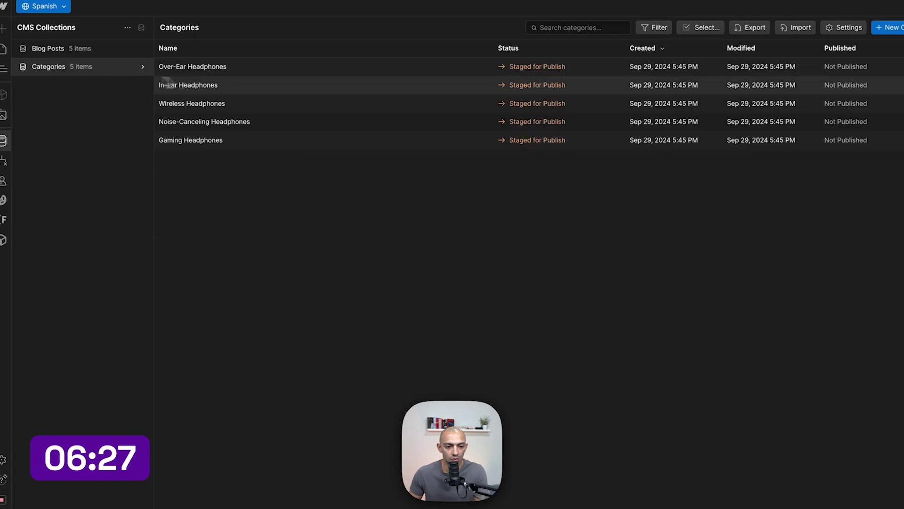
left_click(275, 85)
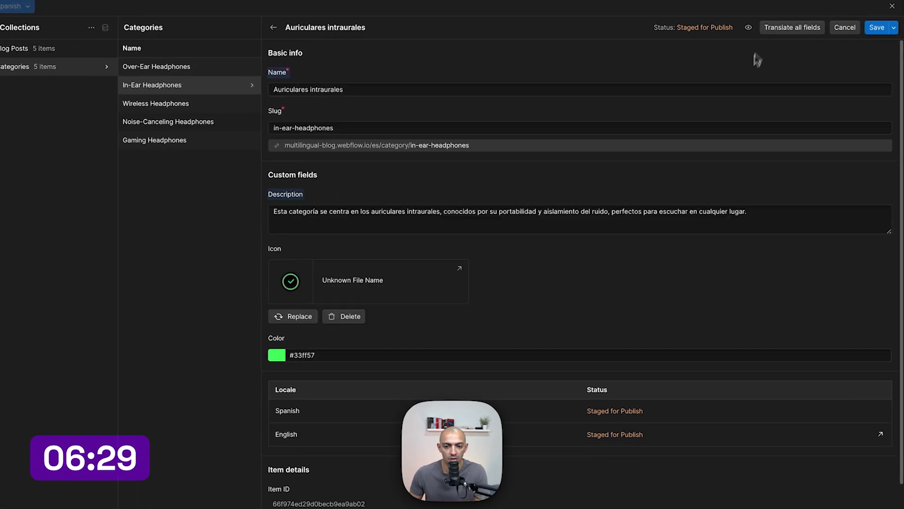
left_click(877, 29)
left_click(892, 7)
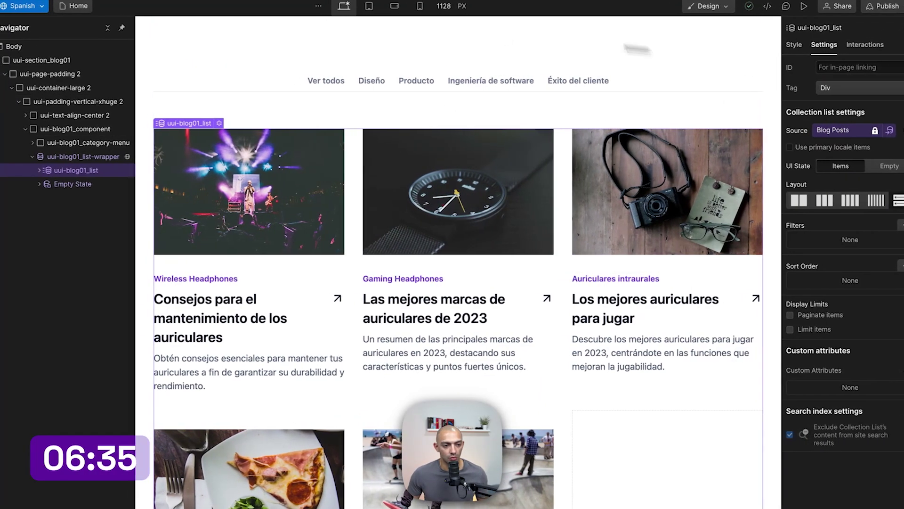
Switch to the English locale and preview the home page
left_click(17, 9)
left_click(44, 28)
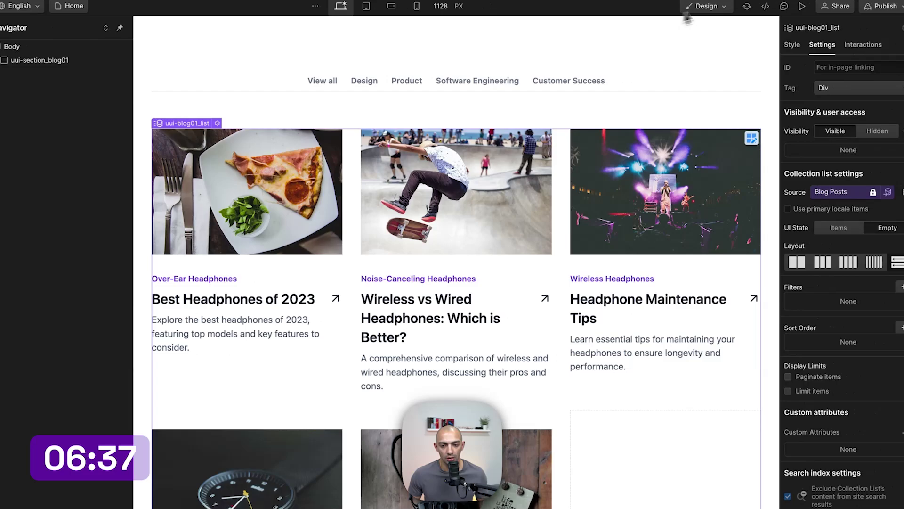
left_click(829, 7)
scroll(569, 160, "up", 3)
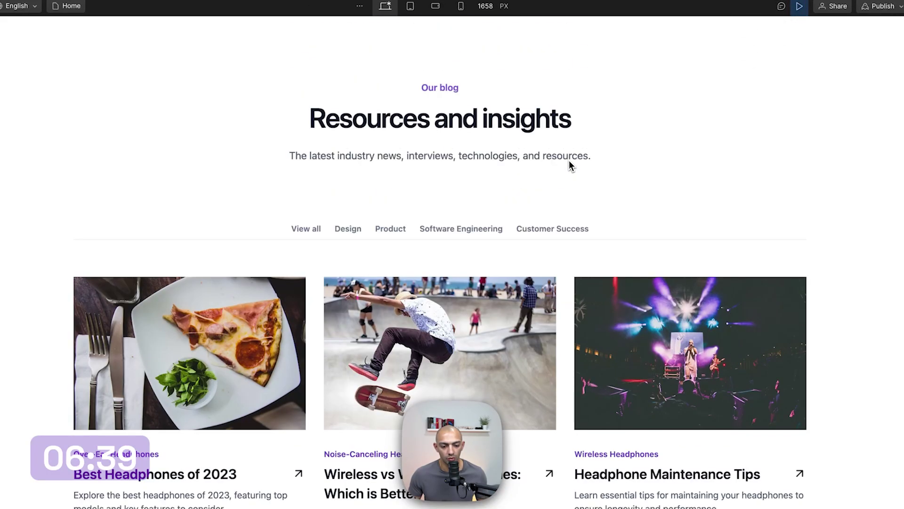
scroll(621, 162, "down", 3)
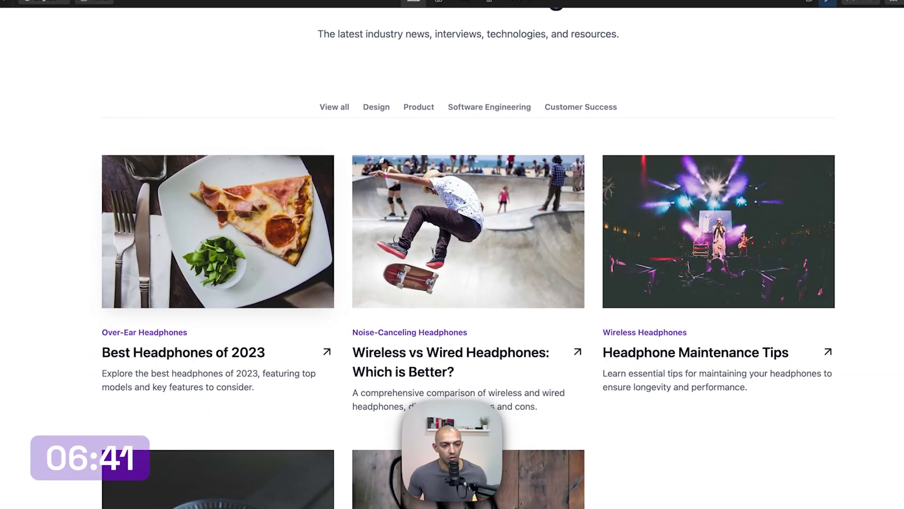
View the first blog post in the Spanish preview, then in English
left_click(27, 1)
left_click(50, 38)
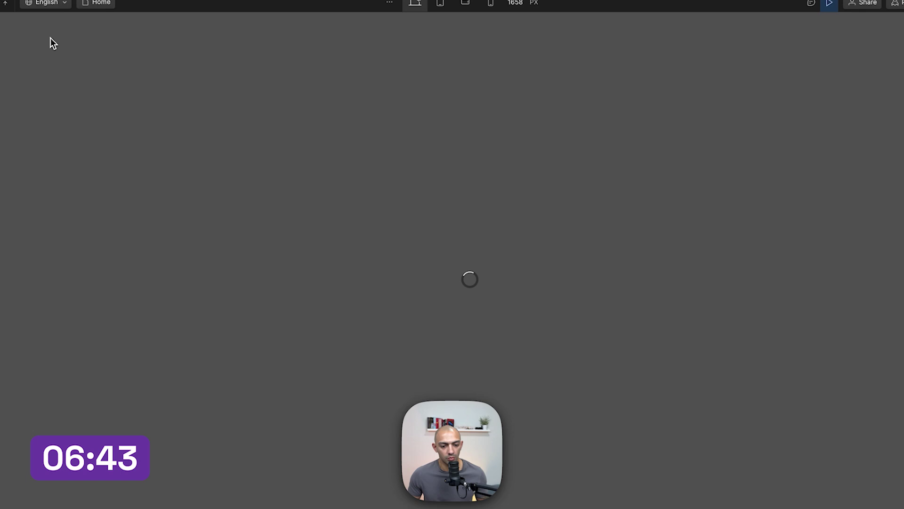
scroll(110, 50, "down", 5)
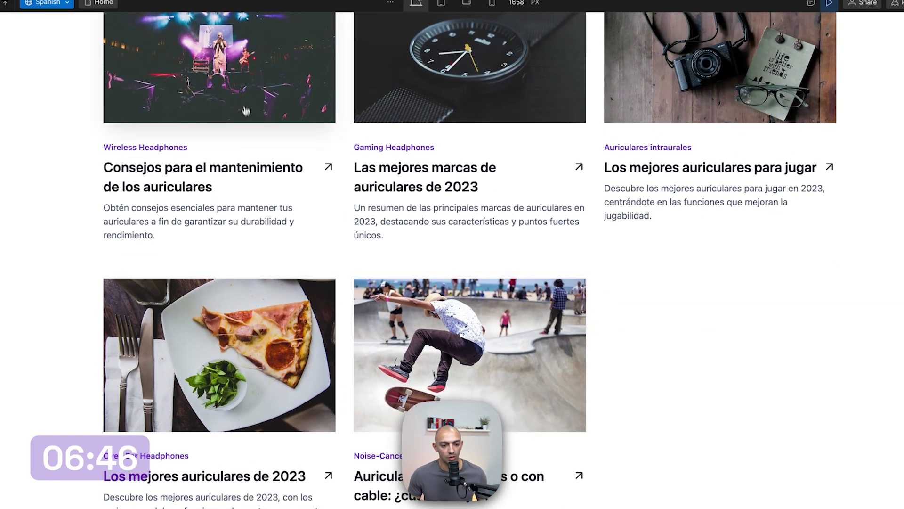
left_click(245, 110)
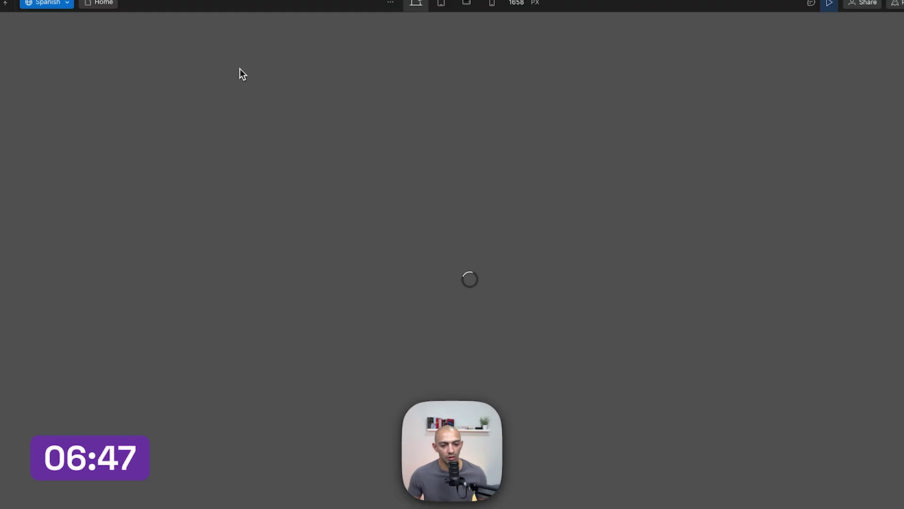
scroll(460, 289, "down", 10)
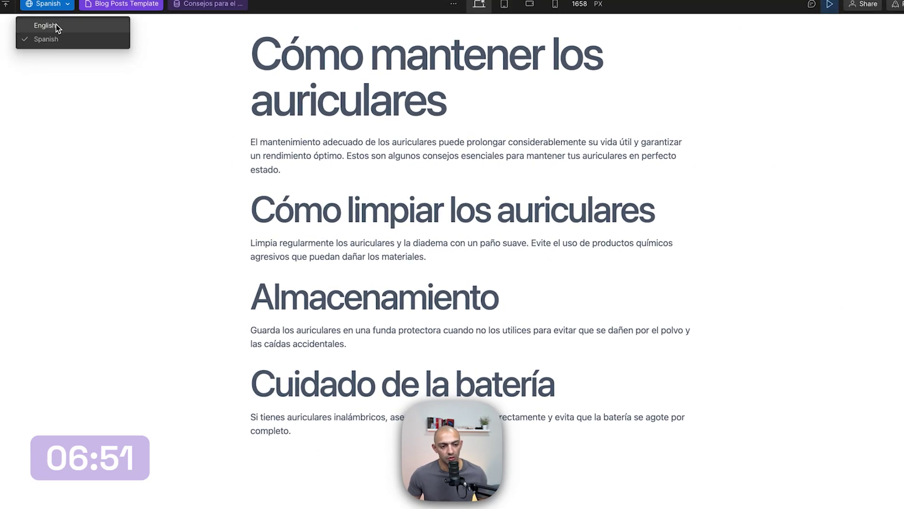
left_click(56, 26)
scroll(477, 310, "down", 10)
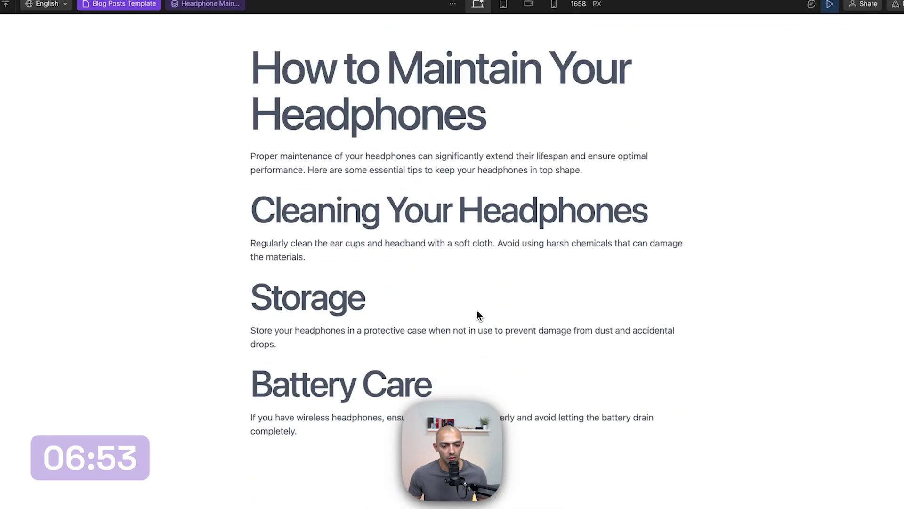